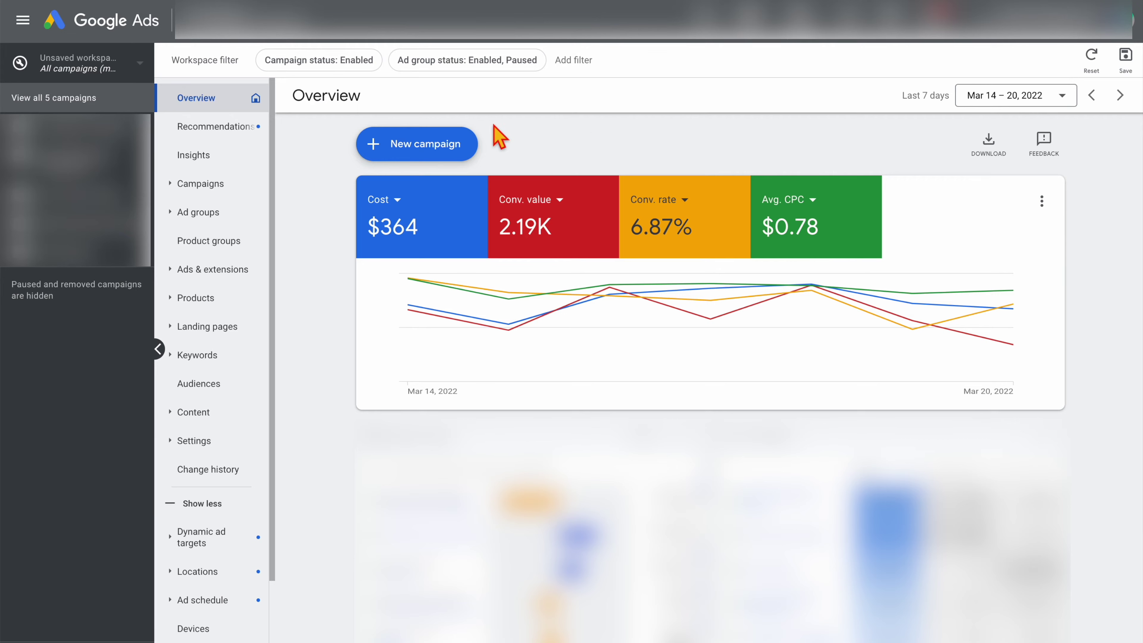
Start a new campaign with Sales as its objective
{"action": "left_click", "coordinate": [446, 155]}
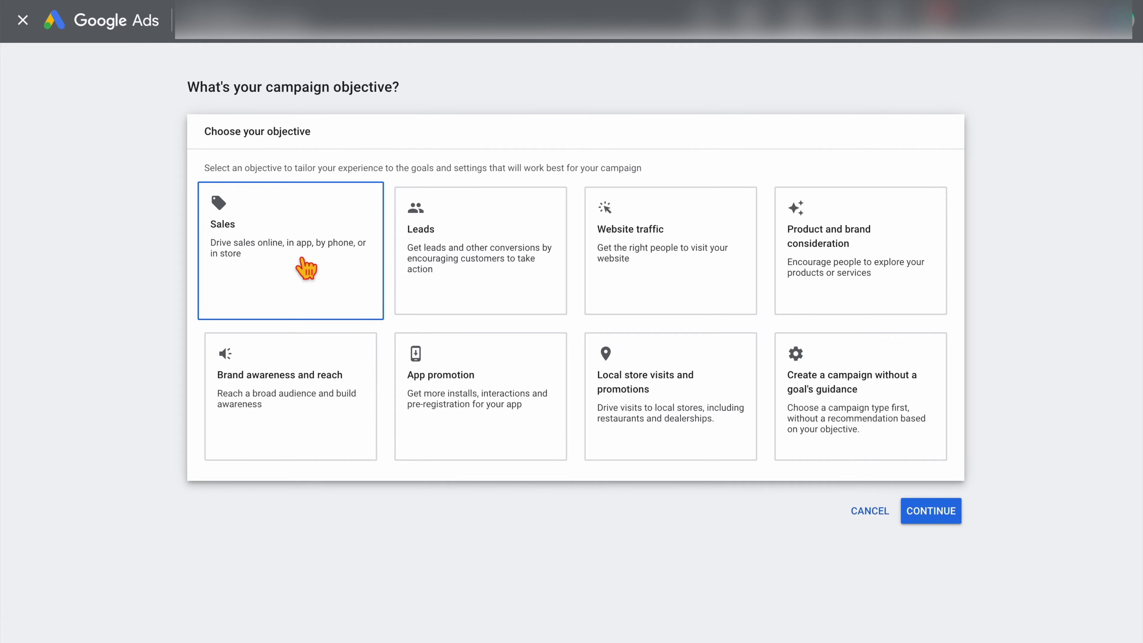
{"action": "left_click", "coordinate": [306, 269]}
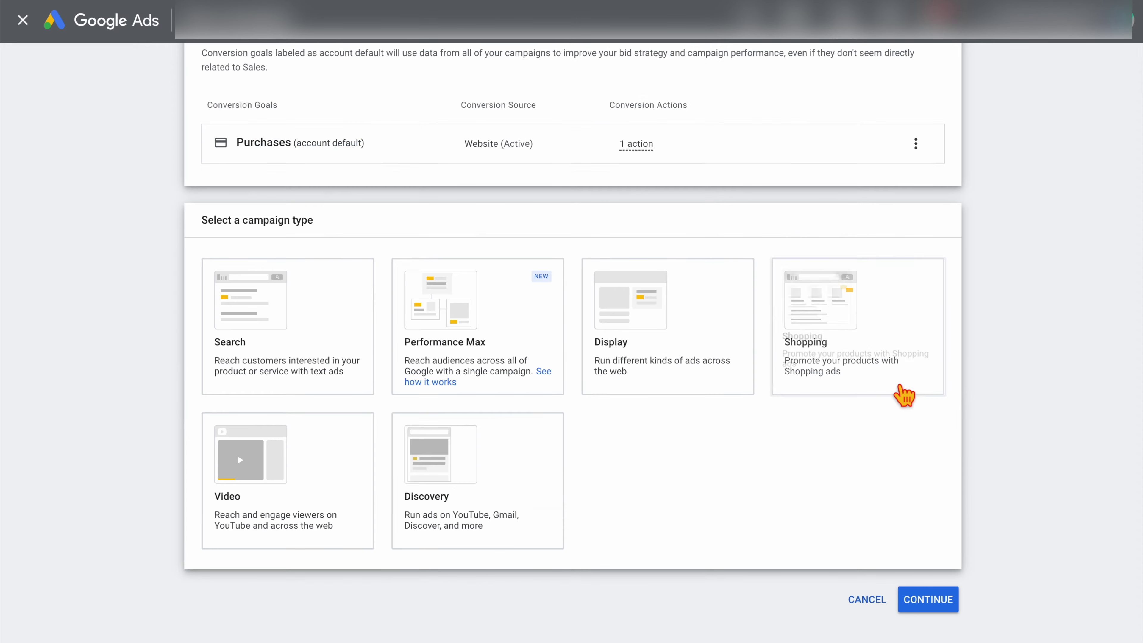
Choose the Shopping campaign type with the Standard Shopping subtype and continue to settings
{"action": "left_click", "coordinate": [904, 394]}
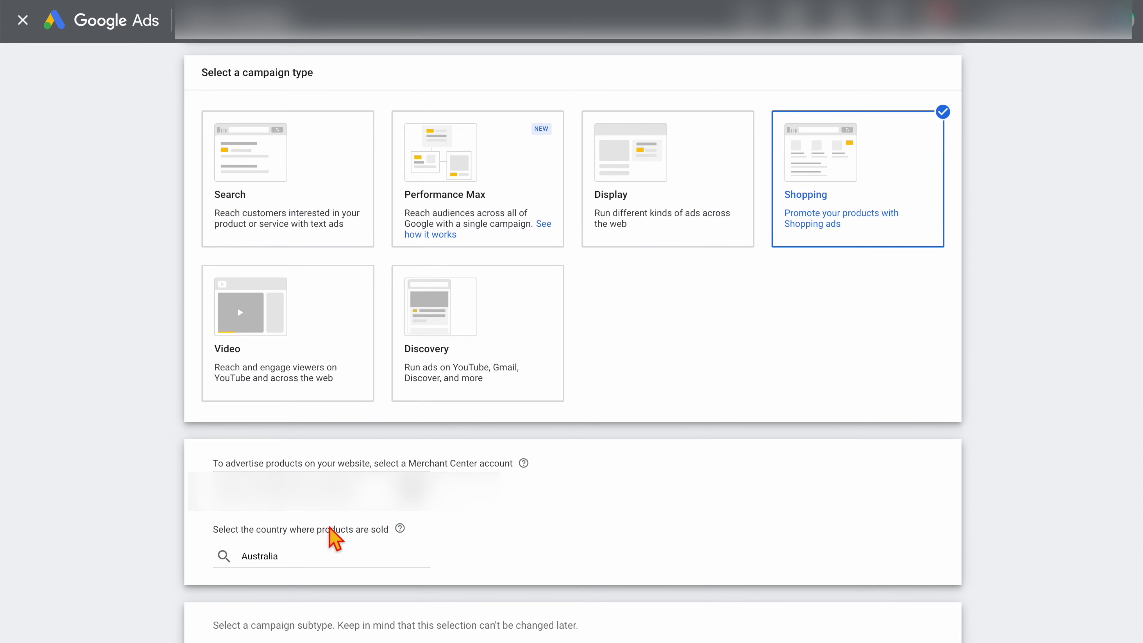
{"action": "scroll", "coordinate": [387, 536], "scroll_direction": "down", "scroll_amount": 5}
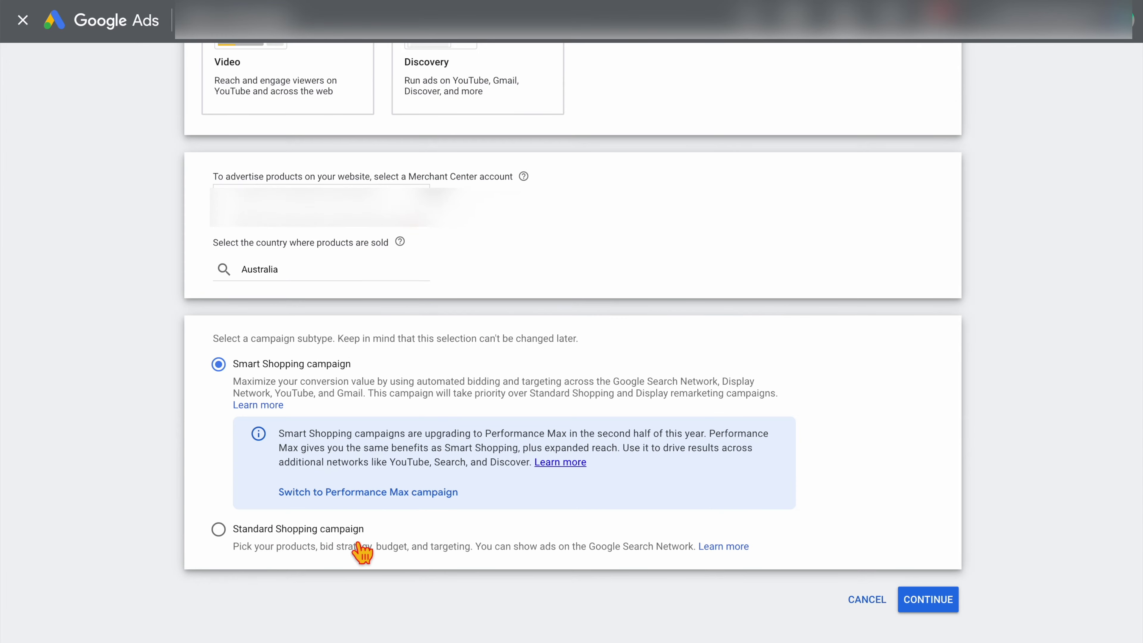
{"action": "left_click", "coordinate": [226, 543]}
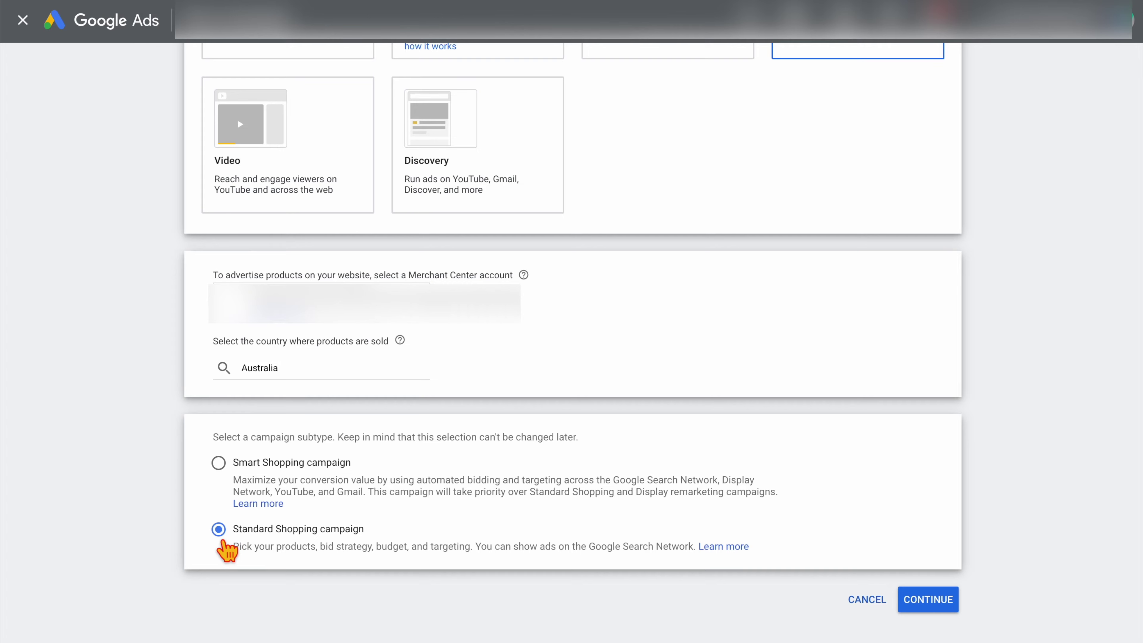
{"action": "left_click", "coordinate": [226, 468]}
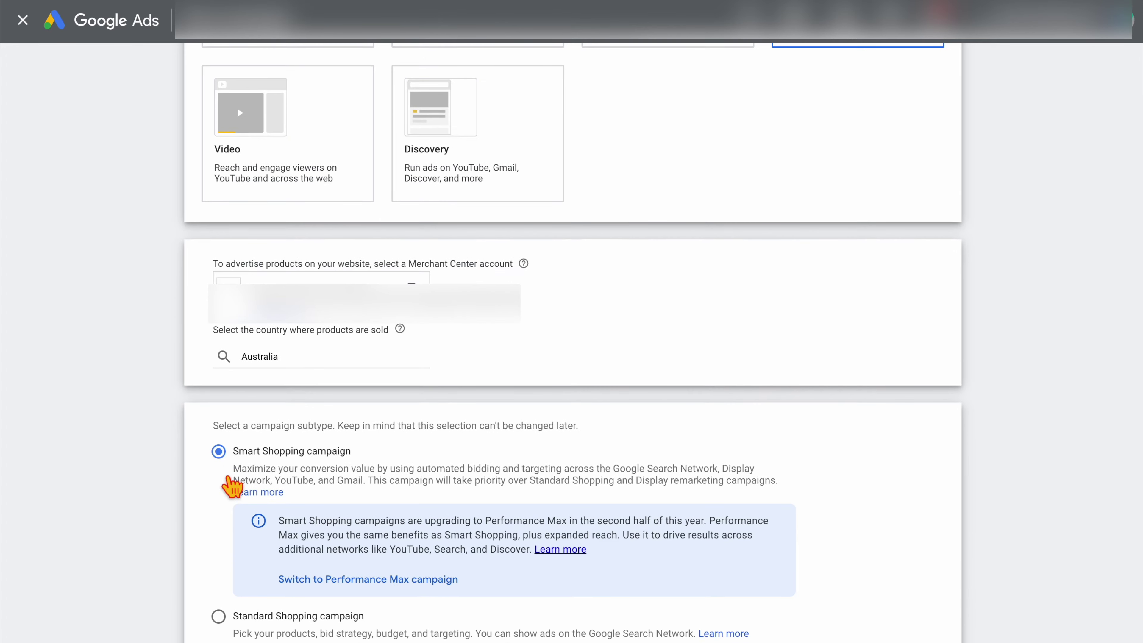
{"action": "scroll", "coordinate": [231, 485], "scroll_direction": "down", "scroll_amount": 2}
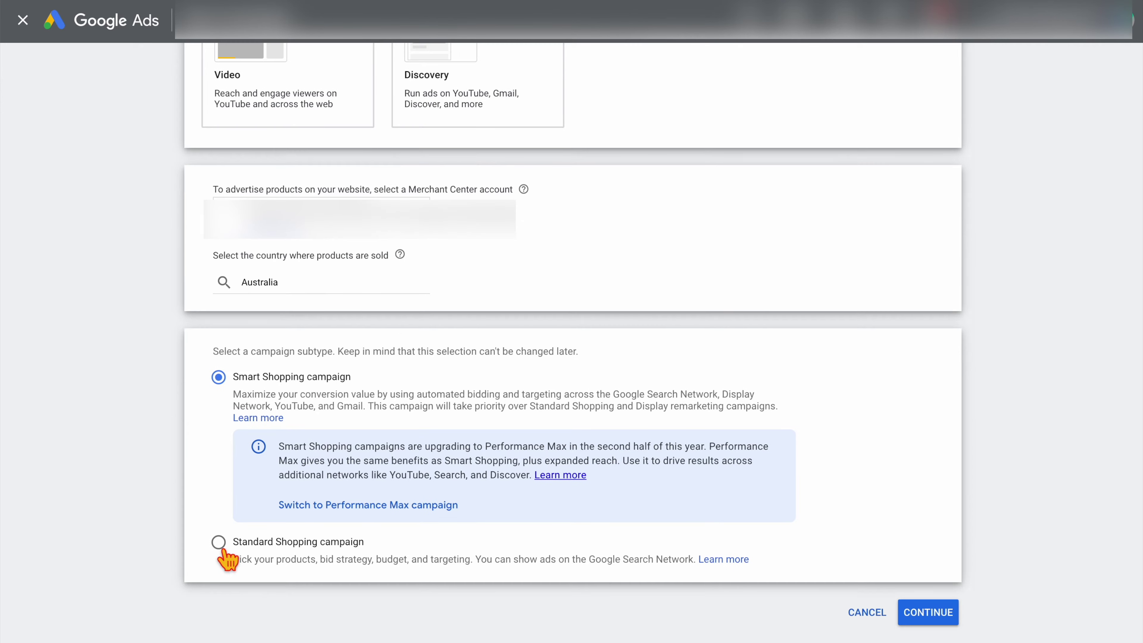
{"action": "left_click", "coordinate": [227, 556]}
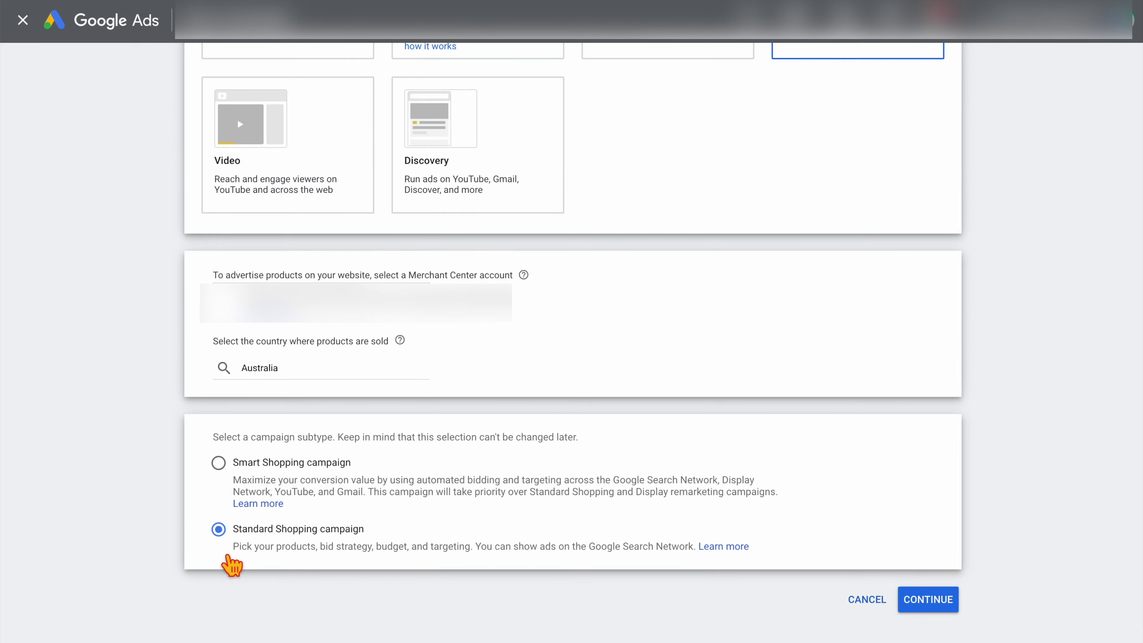
{"action": "left_click", "coordinate": [953, 602]}
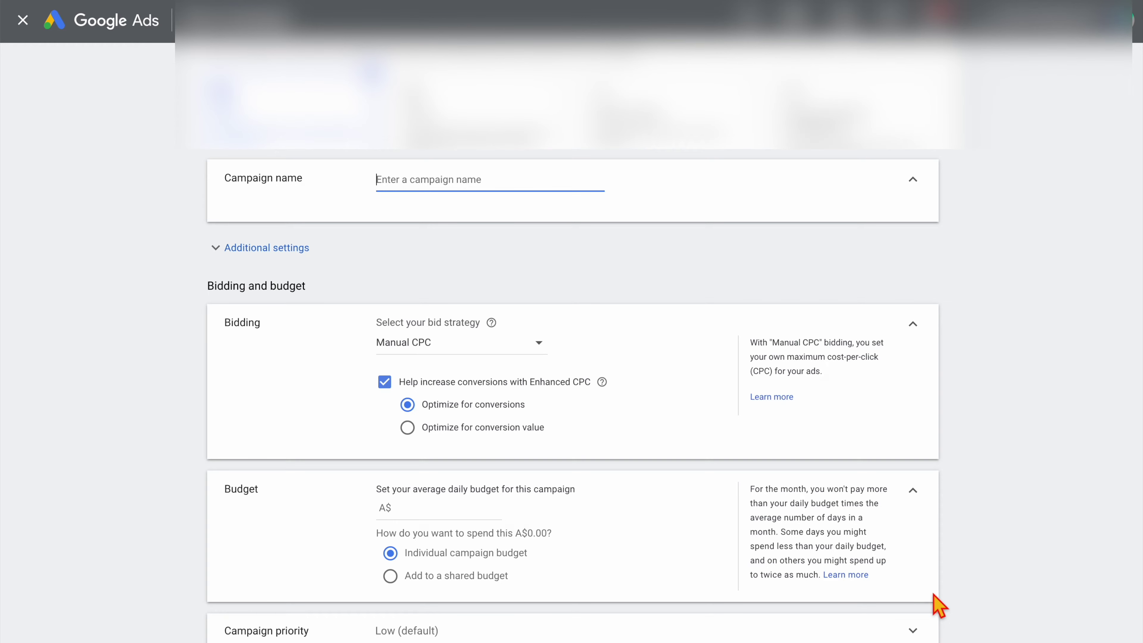
Name the campaign 'Product Sales' and give it an A$10.00 average daily budget
{"action": "type", "text": "Product Sales"}
{"action": "scroll", "coordinate": [550, 259], "scroll_direction": "down", "scroll_amount": 1}
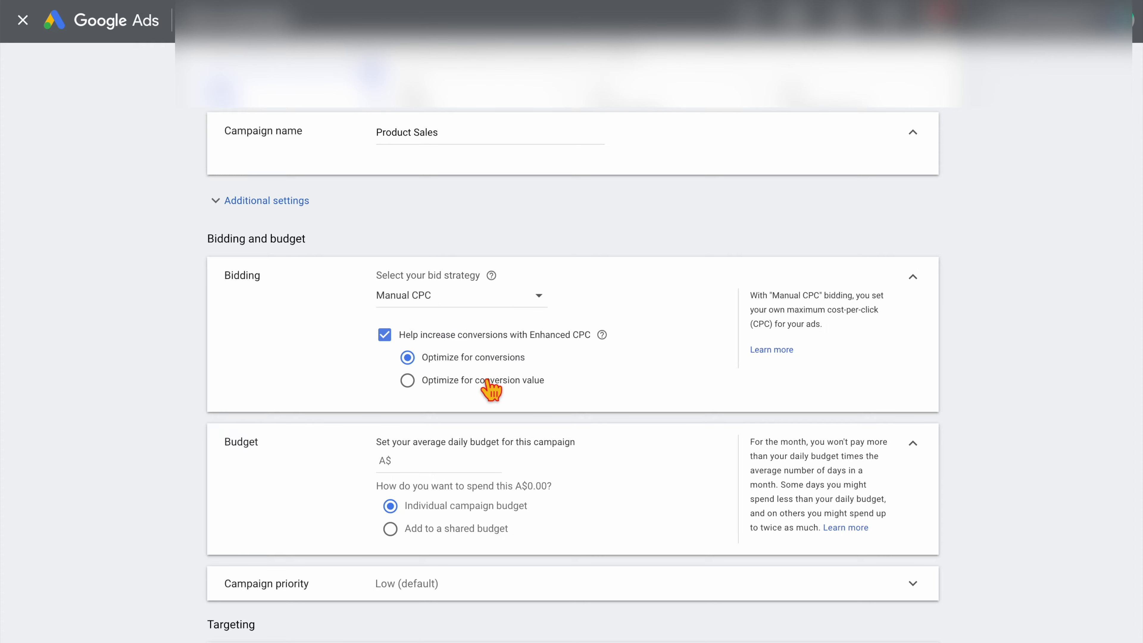
{"action": "mouse_move", "coordinate": [614, 340]}
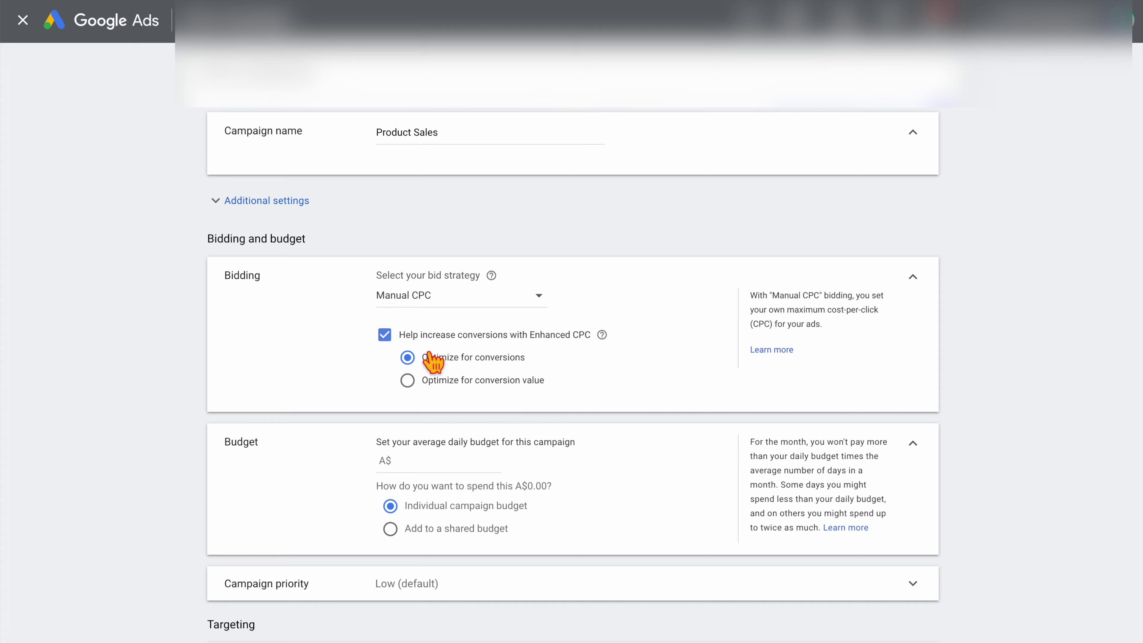
{"action": "scroll", "coordinate": [467, 369], "scroll_direction": "up", "scroll_amount": 1}
{"action": "scroll", "coordinate": [452, 403], "scroll_direction": "down", "scroll_amount": 2}
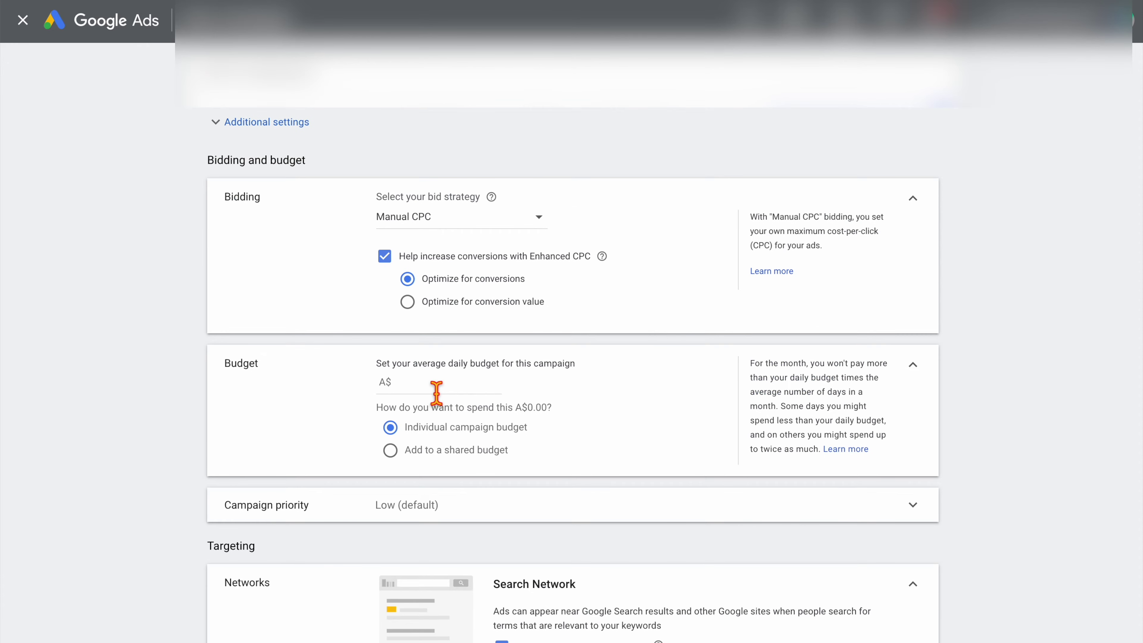
{"action": "left_click", "coordinate": [436, 387]}
{"action": "type", "text": "10"}
{"action": "left_click", "coordinate": [683, 321]}
{"action": "scroll", "coordinate": [683, 321], "scroll_direction": "down", "scroll_amount": 5}
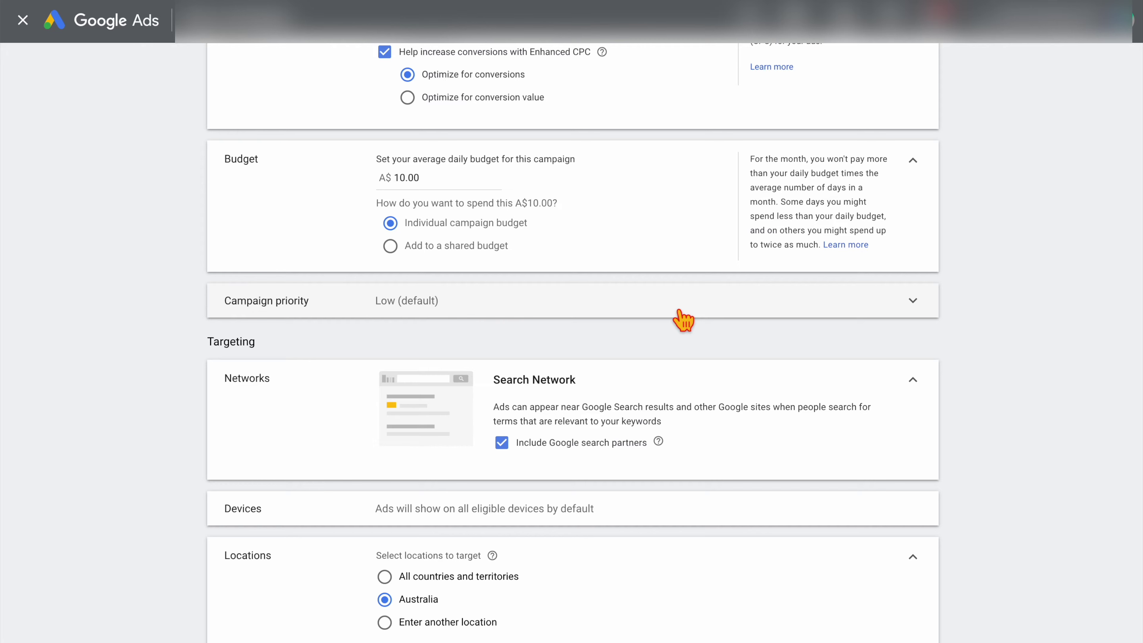
Keep campaign priority at Low and exclude Google search partners from the Search Network
{"action": "left_click", "coordinate": [682, 314]}
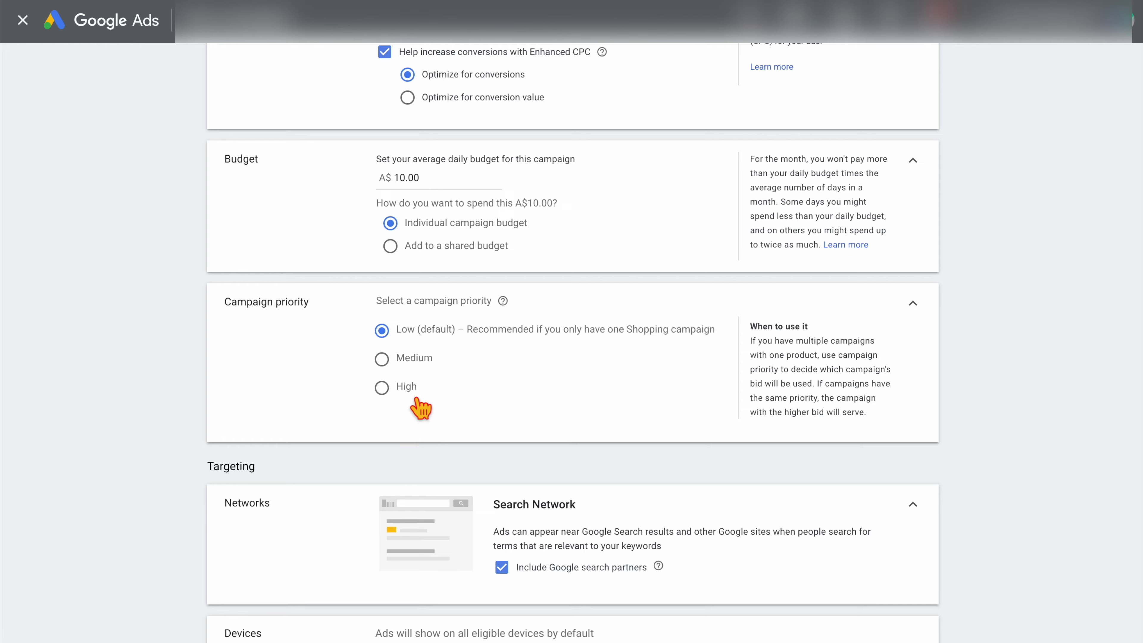
{"action": "left_click_drag", "start_coordinate": [750, 341], "coordinate": [881, 410]}
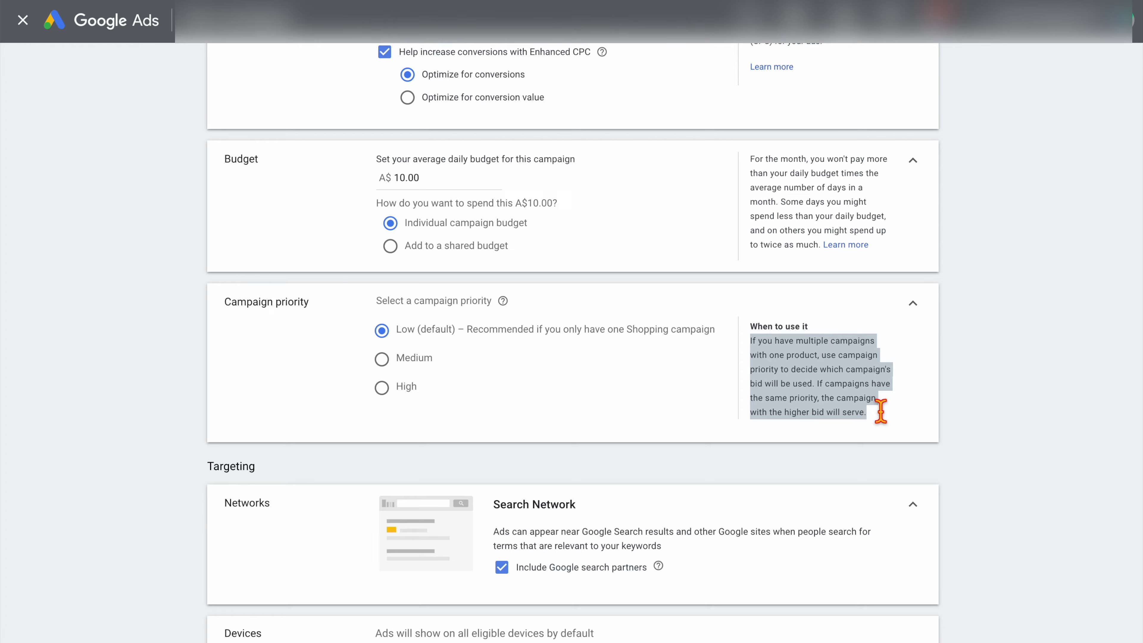
{"action": "scroll", "coordinate": [881, 411], "scroll_direction": "down", "scroll_amount": 5}
{"action": "mouse_move", "coordinate": [671, 313]}
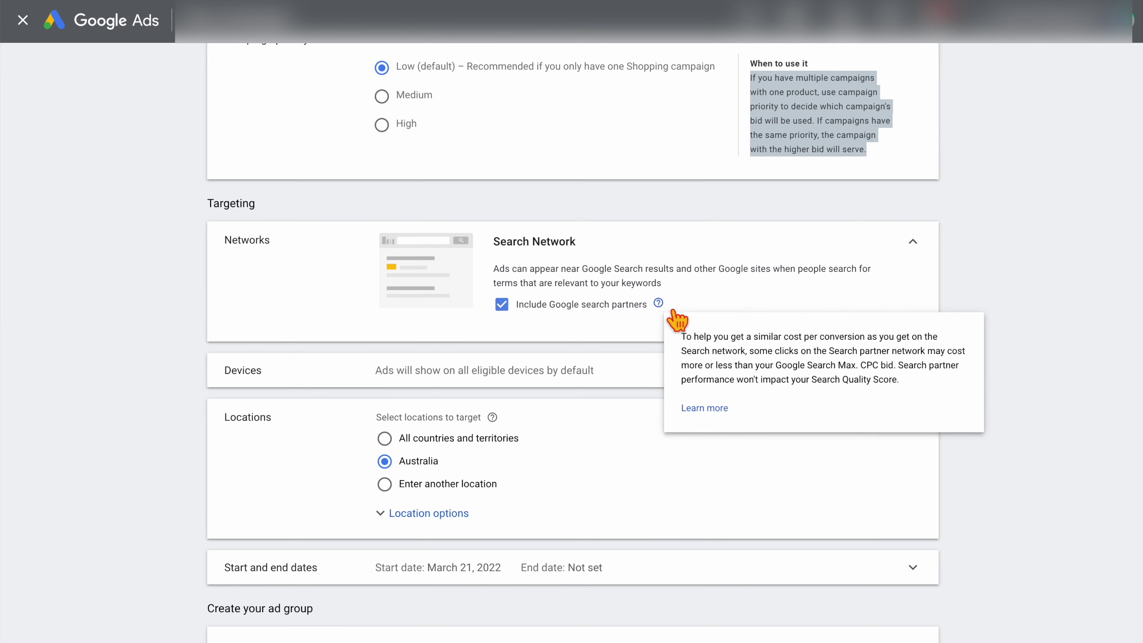
{"action": "left_click", "coordinate": [518, 326]}
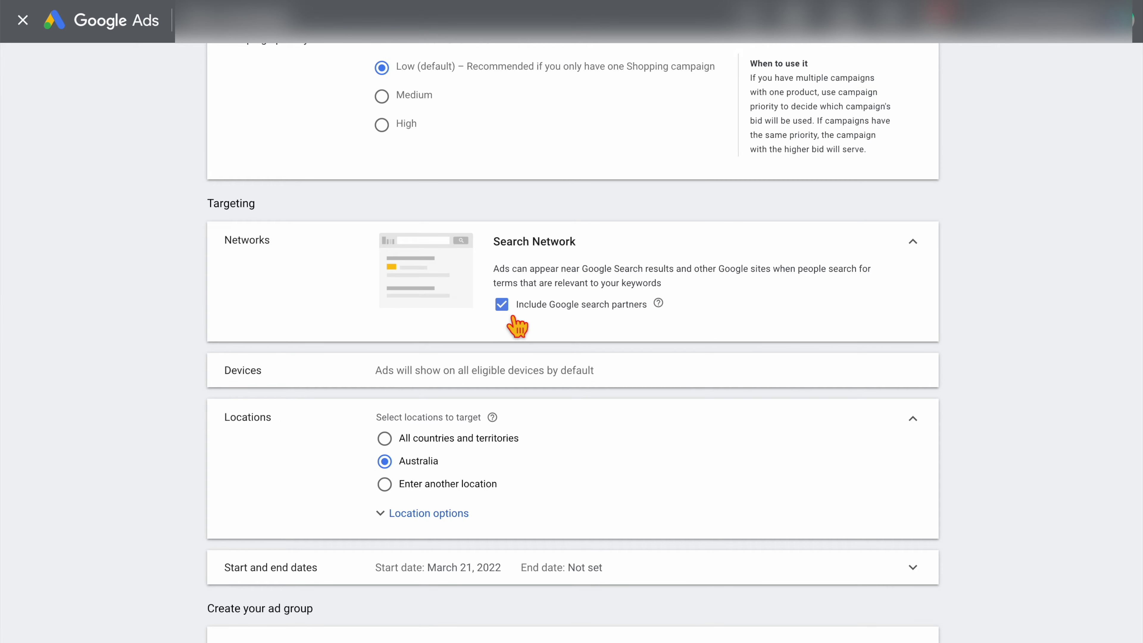
{"action": "left_click", "coordinate": [518, 327]}
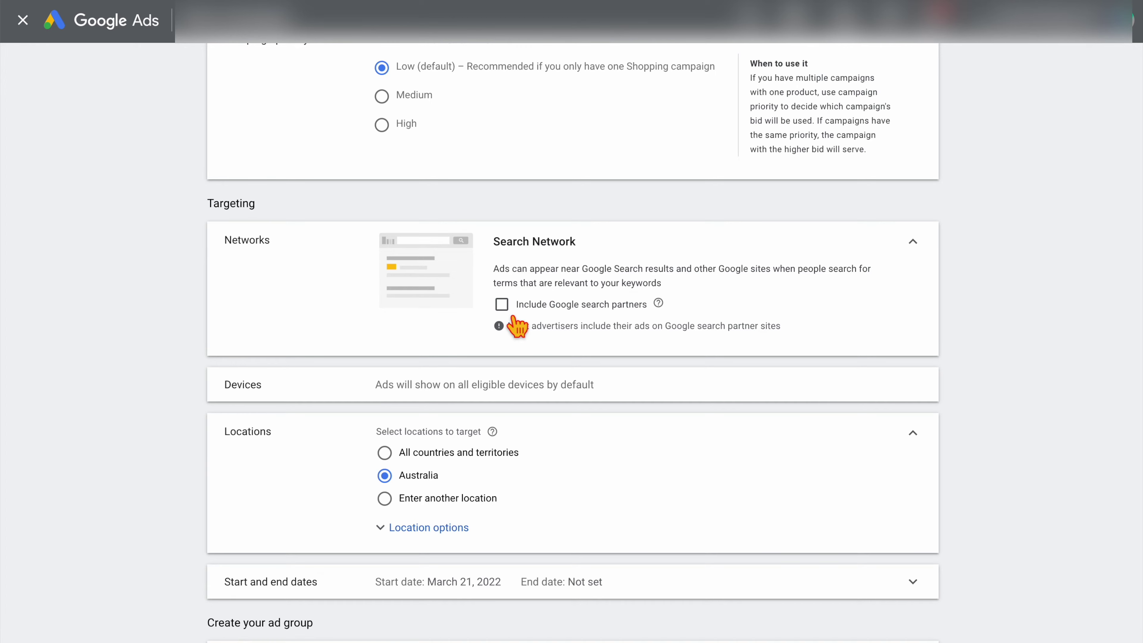
{"action": "scroll", "coordinate": [517, 327], "scroll_direction": "down", "scroll_amount": 3}
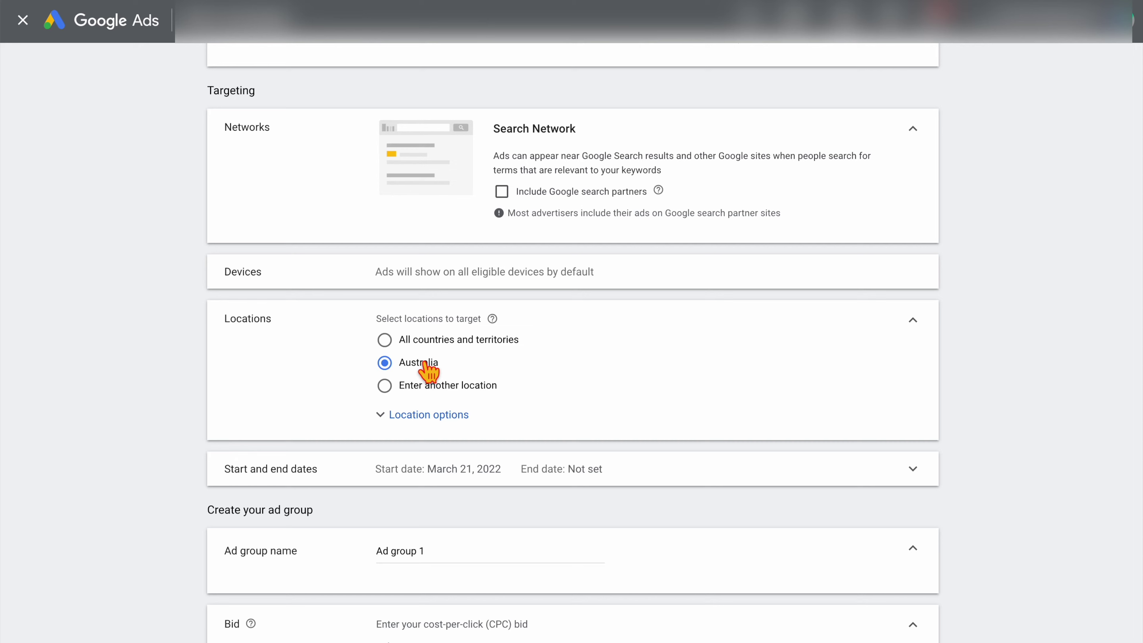
{"action": "left_click", "coordinate": [388, 390]}
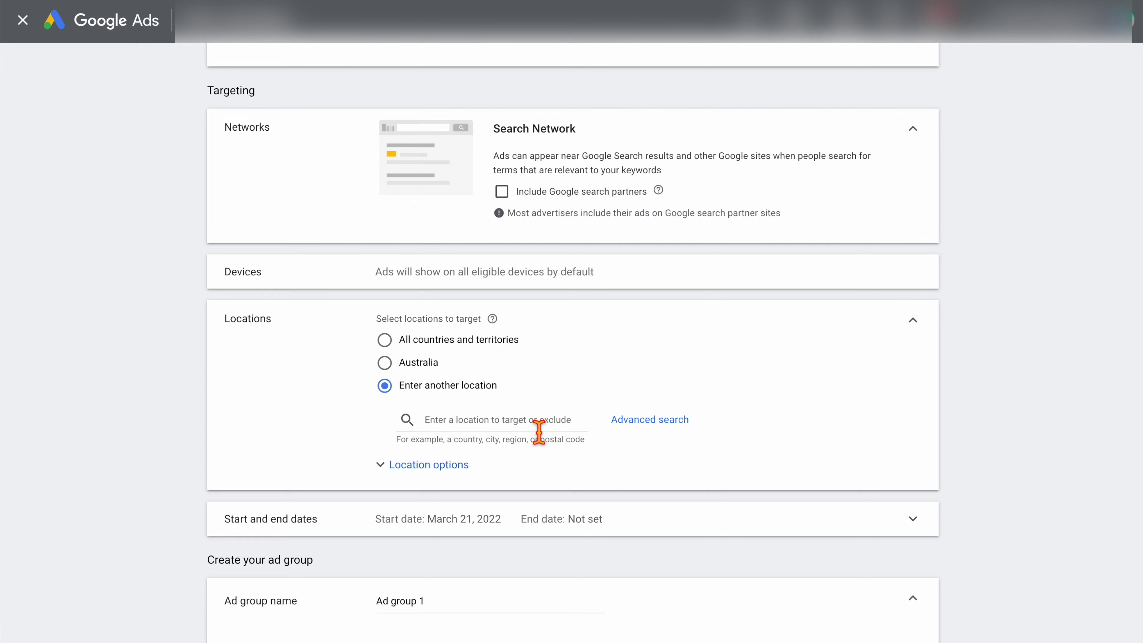
{"action": "left_click", "coordinate": [385, 362]}
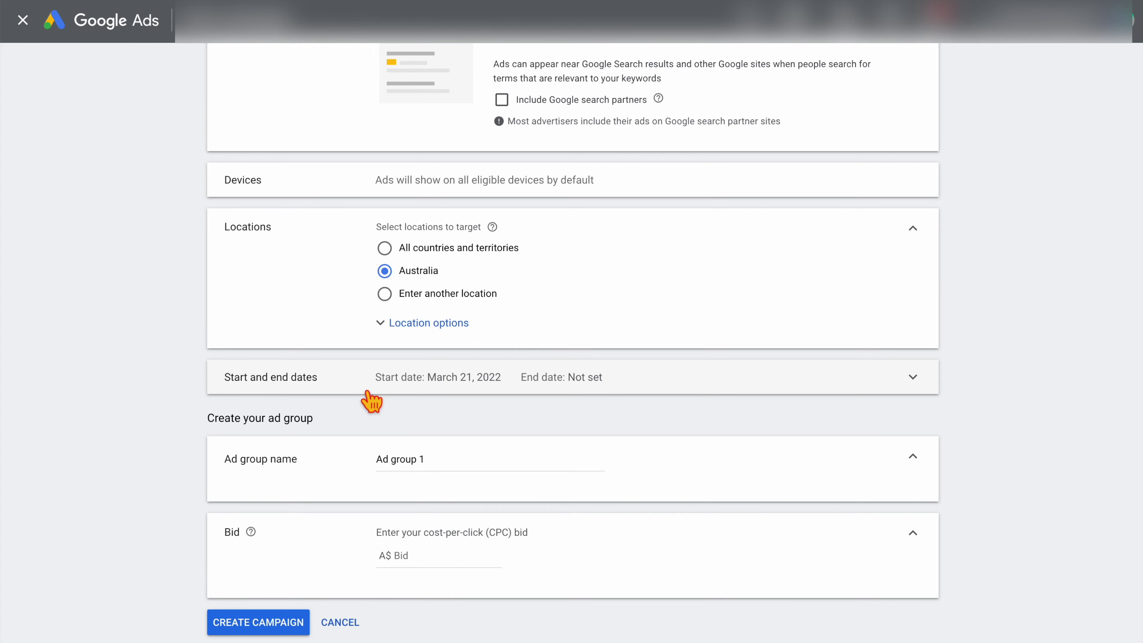
{"action": "left_click", "coordinate": [570, 391]}
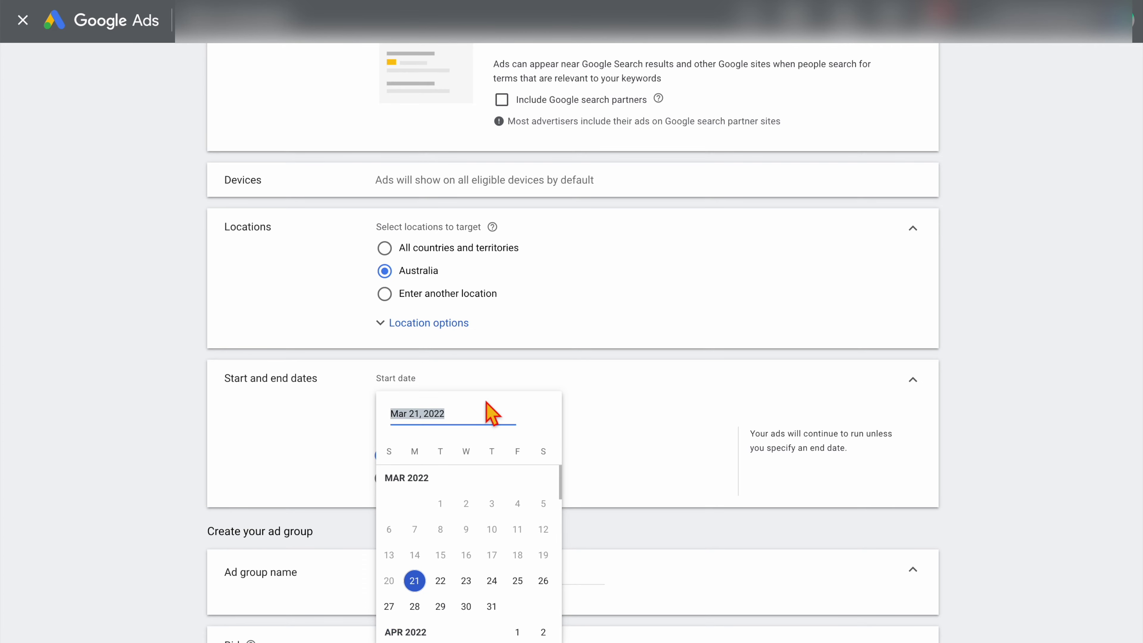
{"action": "scroll", "coordinate": [507, 473], "scroll_direction": "down", "scroll_amount": 1}
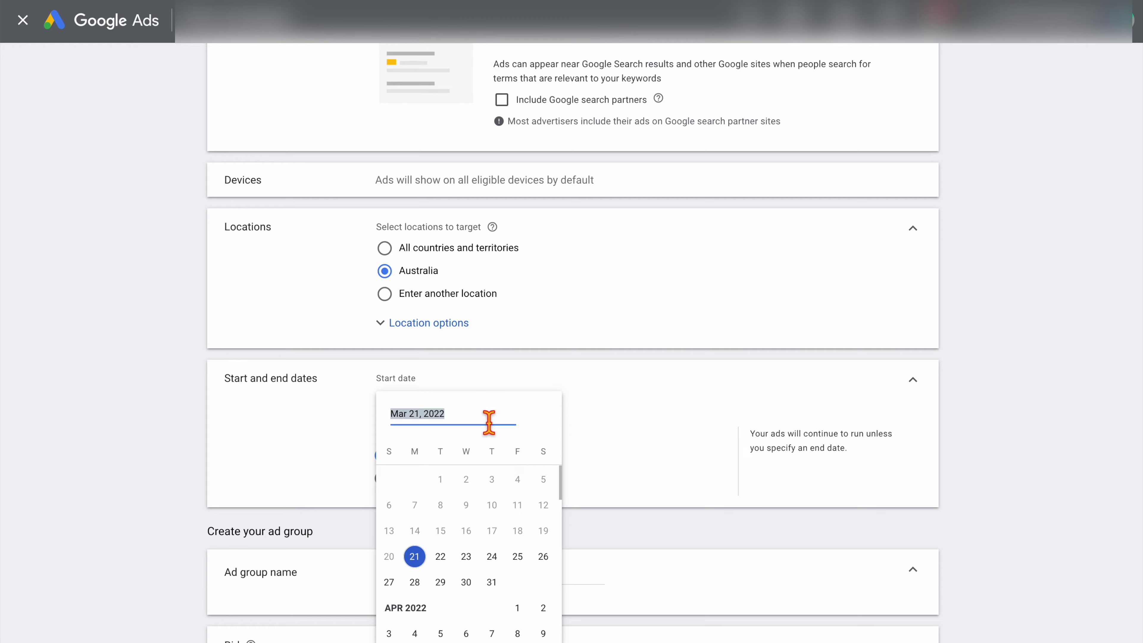
{"action": "scroll", "coordinate": [486, 446], "scroll_direction": "down", "scroll_amount": 3}
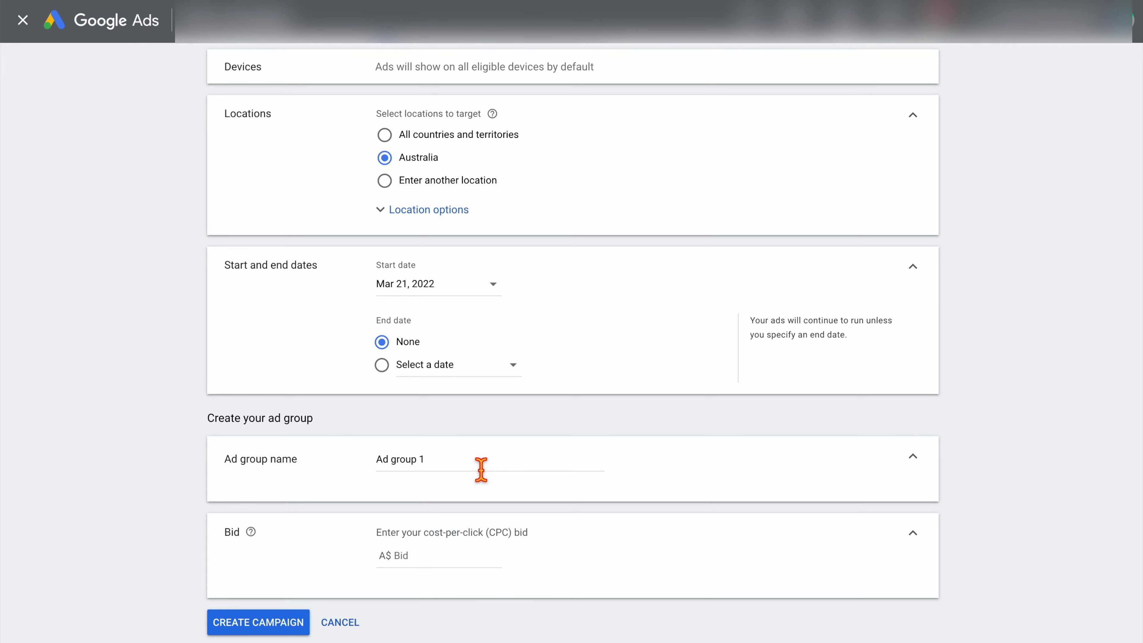
Rename the ad group to 'Kids' and give it an A$2.00 bid
{"action": "triple_click", "coordinate": [478, 469]}
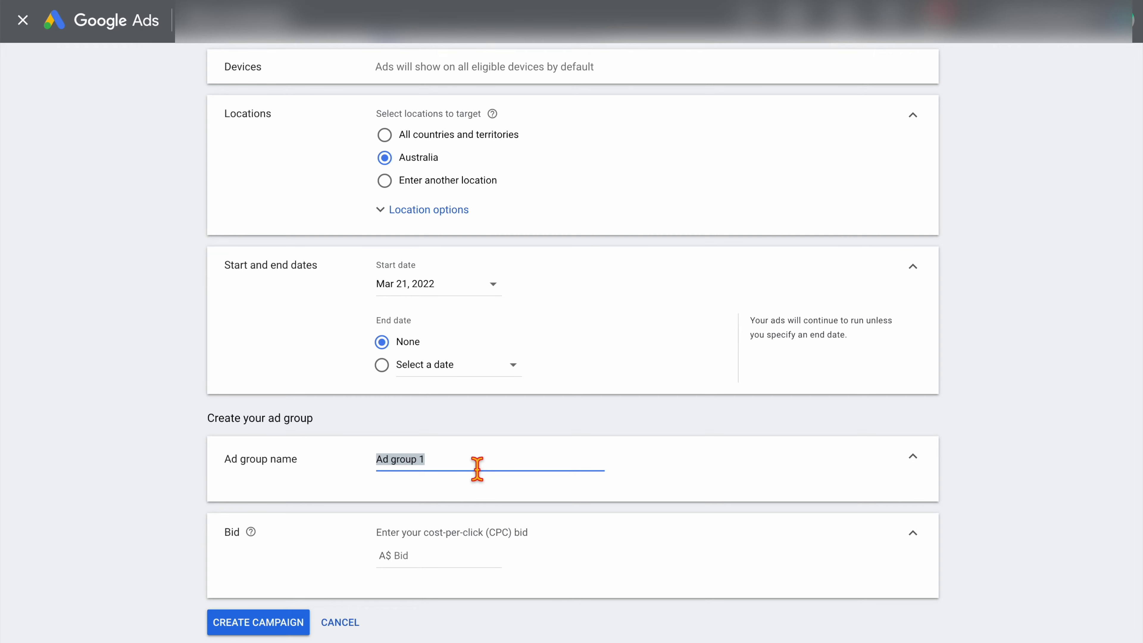
{"action": "type", "text": "Kids"}
{"action": "left_click", "coordinate": [454, 562]}
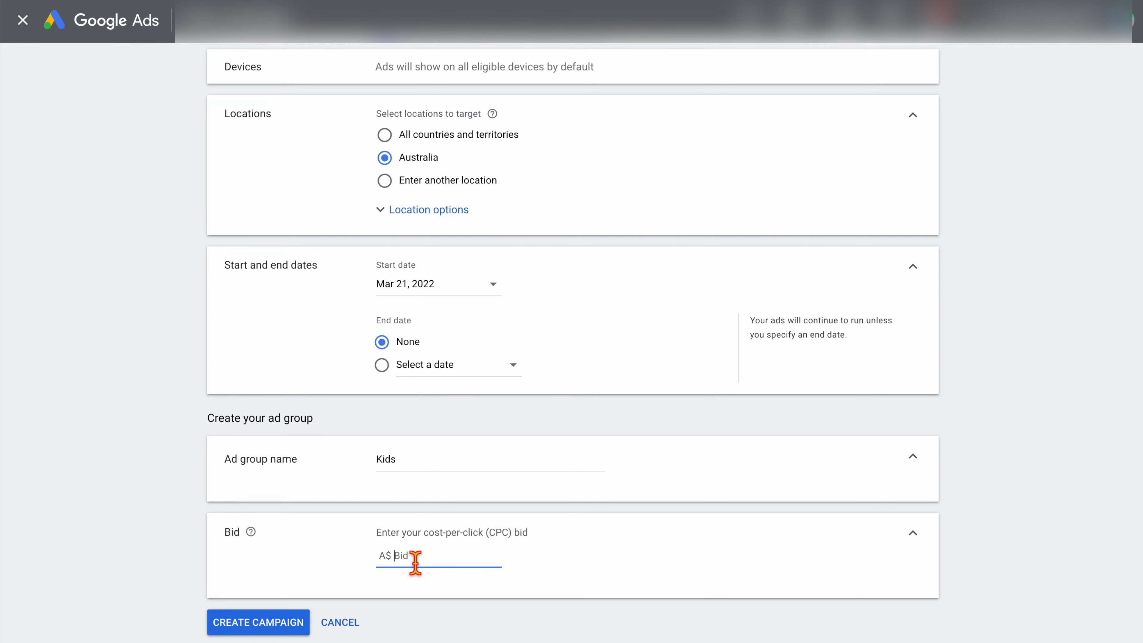
{"action": "type", "text": "2"}
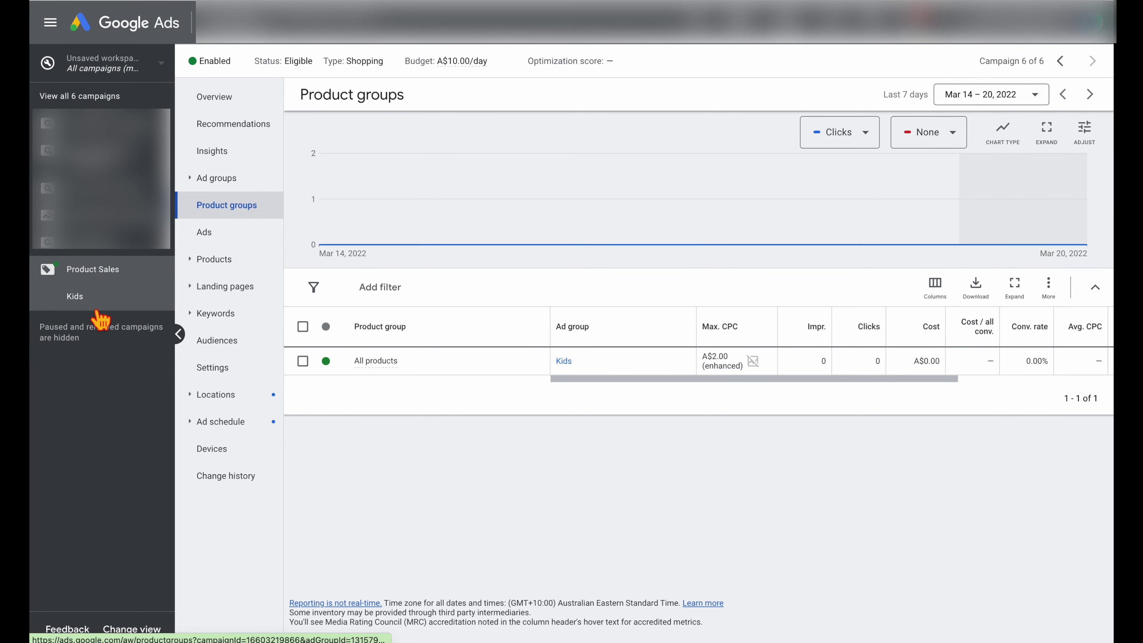
Go to the Kids ad group's product groups and begin subdividing All products
{"action": "left_click", "coordinate": [80, 304]}
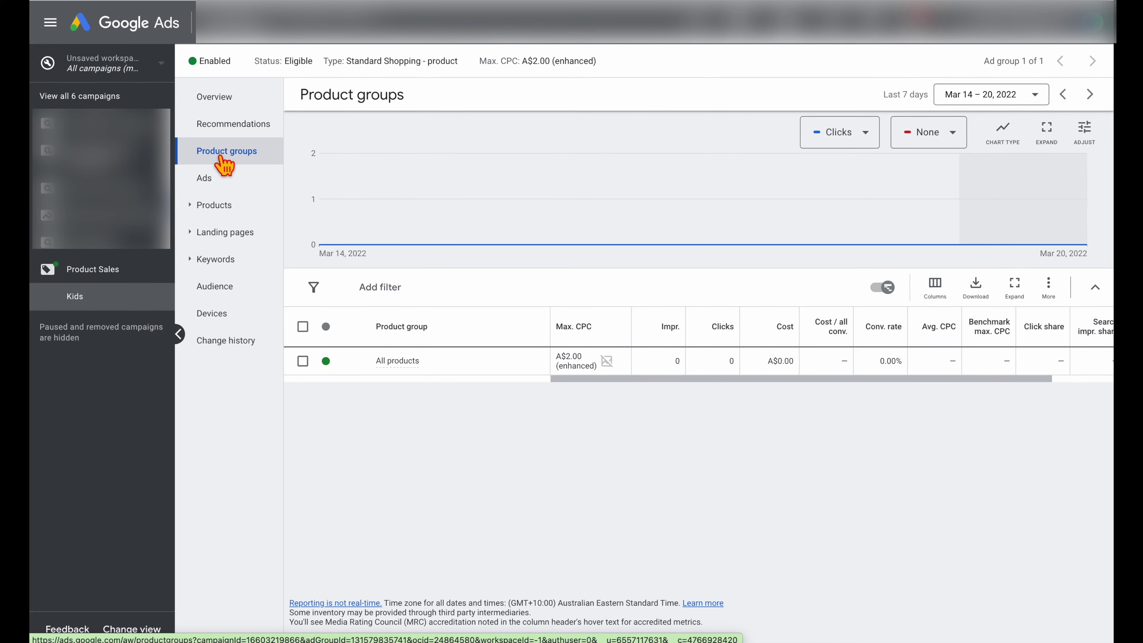
{"action": "mouse_move", "coordinate": [397, 364]}
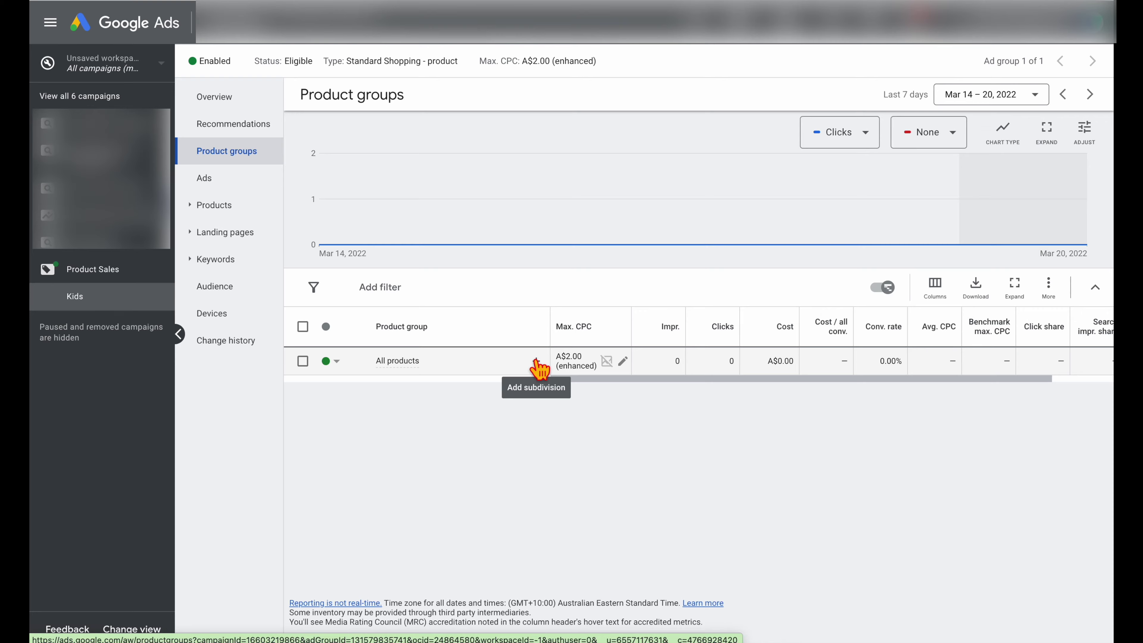
{"action": "left_click", "coordinate": [537, 362]}
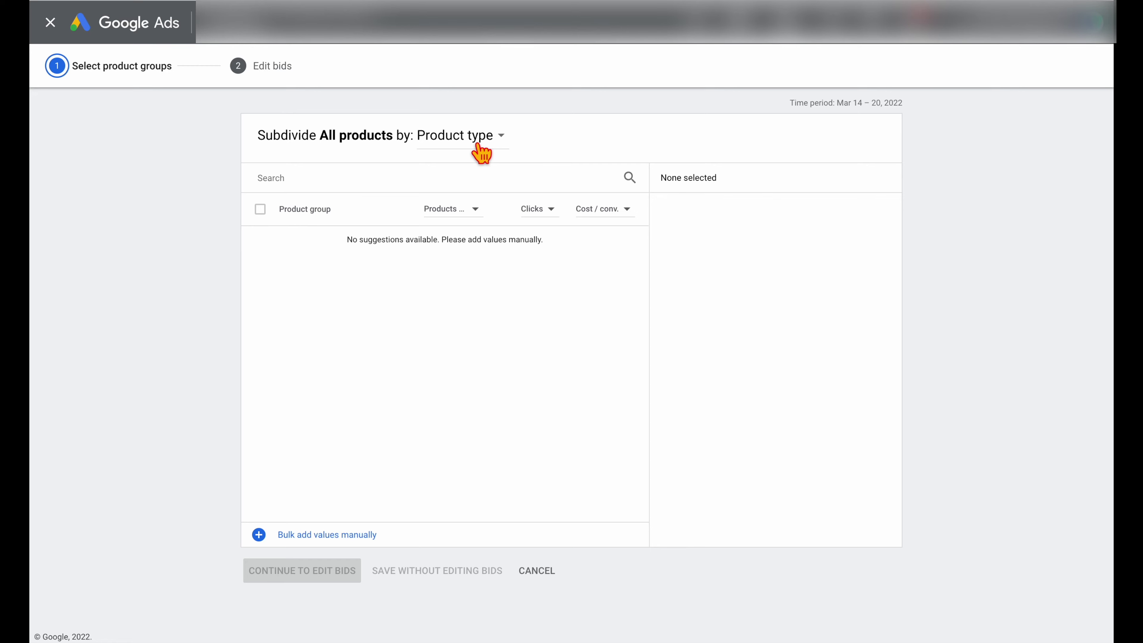
Subdivide Kids' All products by Item ID into the six kids earmuff items, keeping bids
{"action": "left_click", "coordinate": [481, 153]}
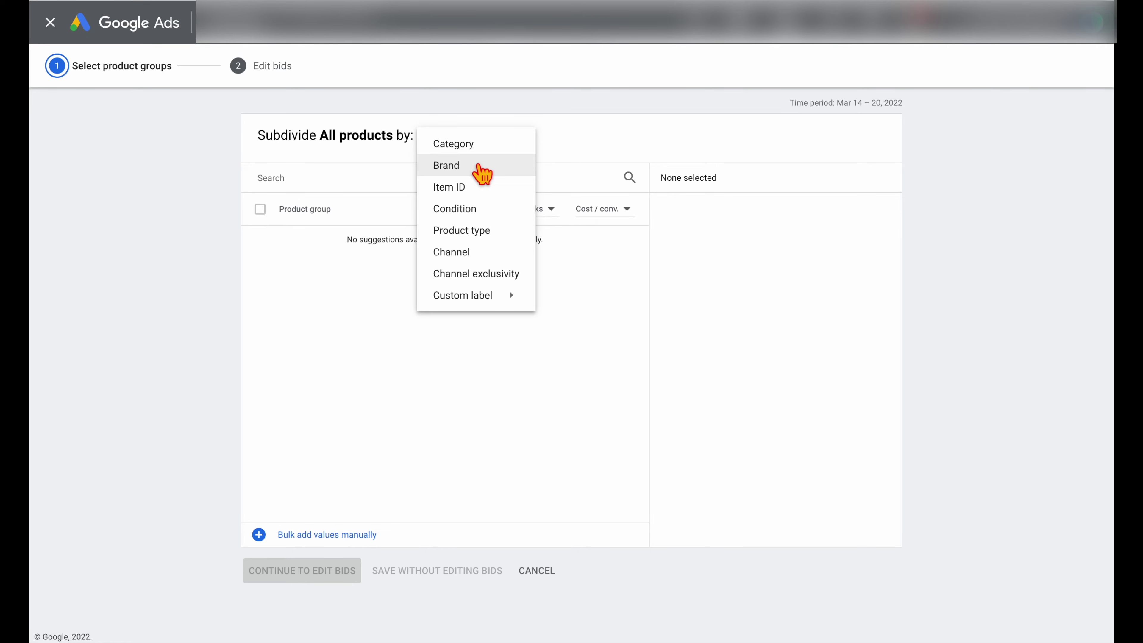
{"action": "left_click", "coordinate": [487, 172]}
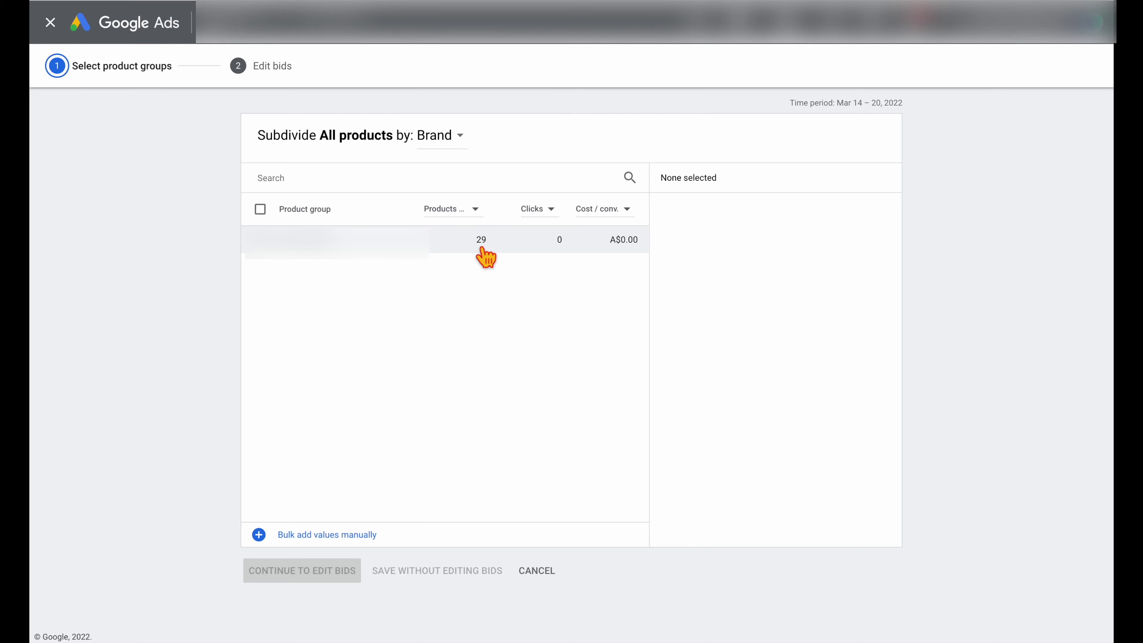
{"action": "left_click", "coordinate": [459, 138]}
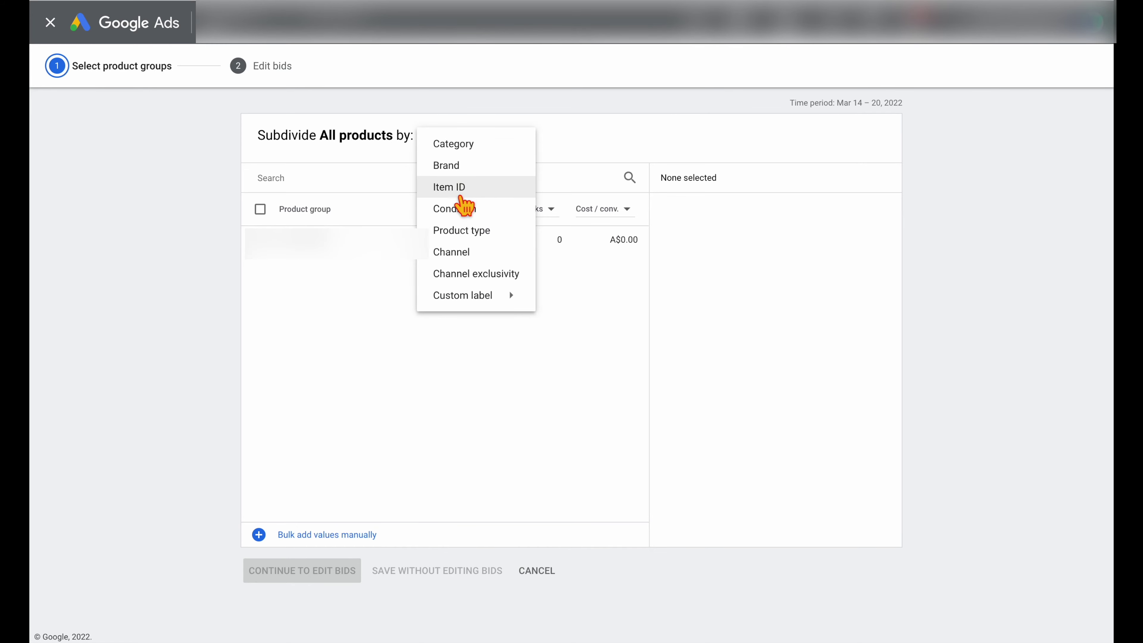
{"action": "left_click", "coordinate": [452, 189]}
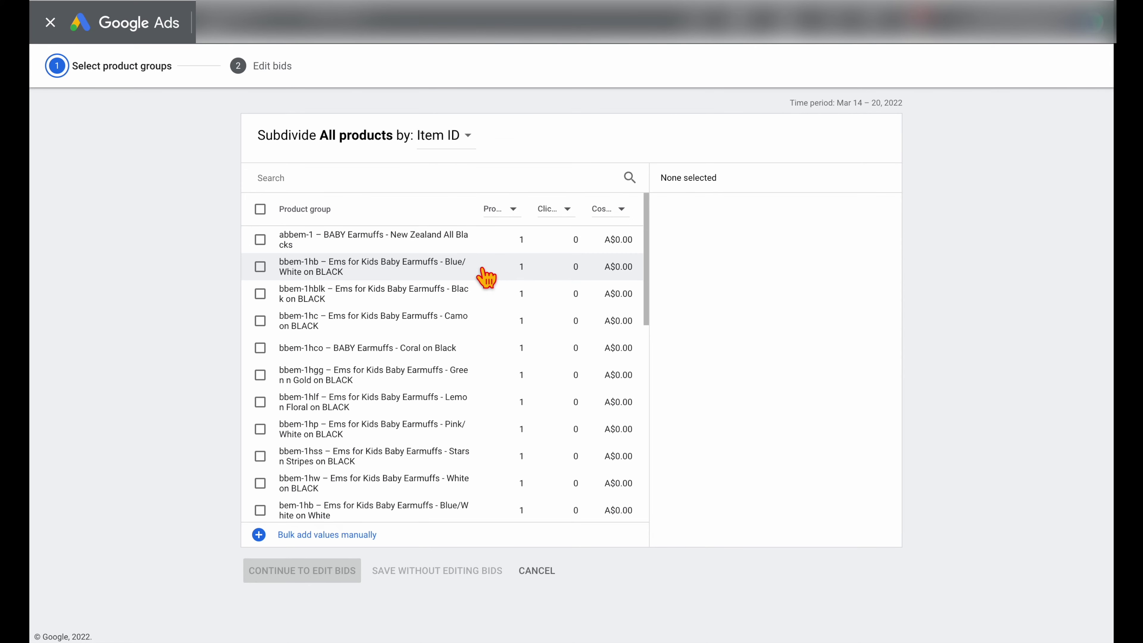
{"action": "scroll", "coordinate": [477, 272], "scroll_direction": "down", "scroll_amount": 10}
{"action": "scroll", "coordinate": [477, 272], "scroll_direction": "up", "scroll_amount": 5}
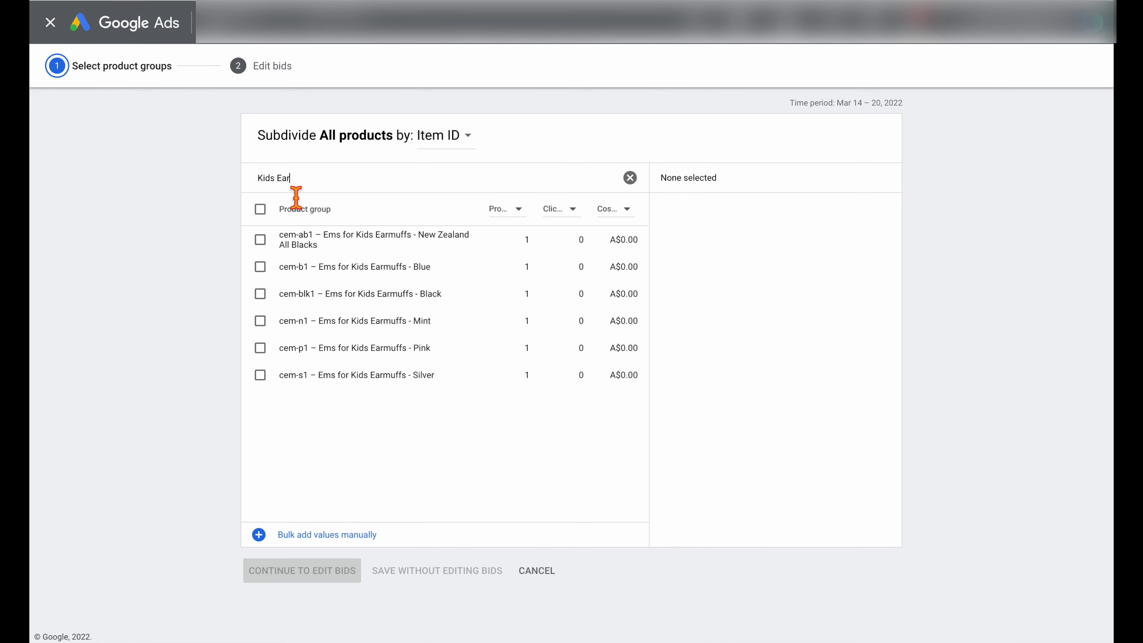
{"action": "left_click", "coordinate": [261, 210]}
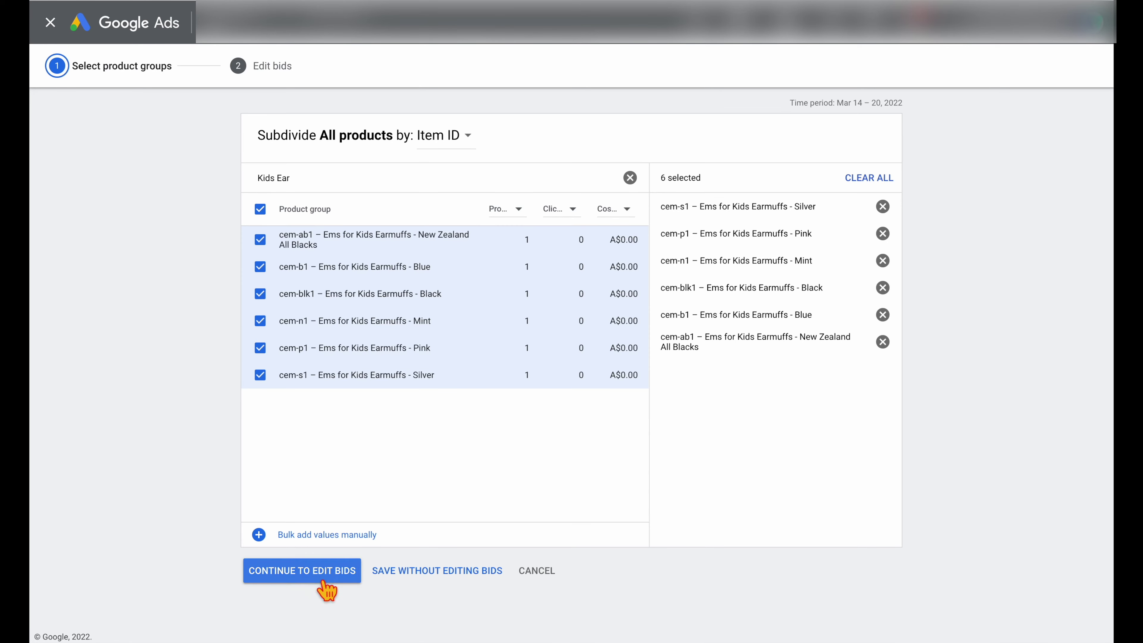
{"action": "left_click", "coordinate": [428, 581]}
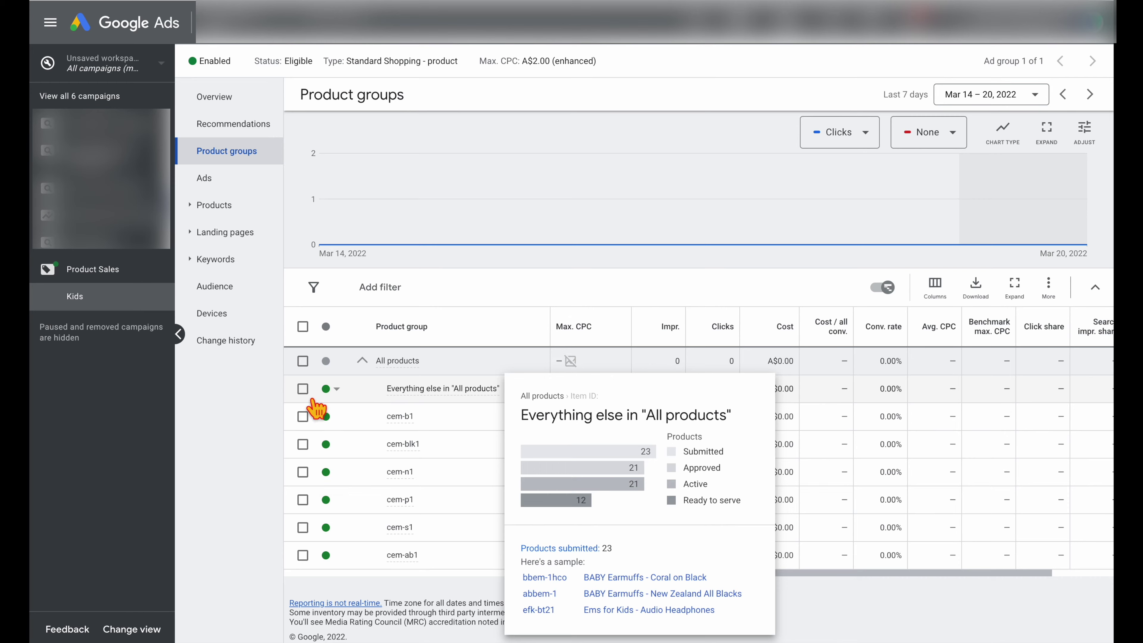
Exclude the 'Everything else in All products' group, then return to the Product Sales campaign
{"action": "left_click", "coordinate": [304, 390]}
{"action": "left_click", "coordinate": [378, 289]}
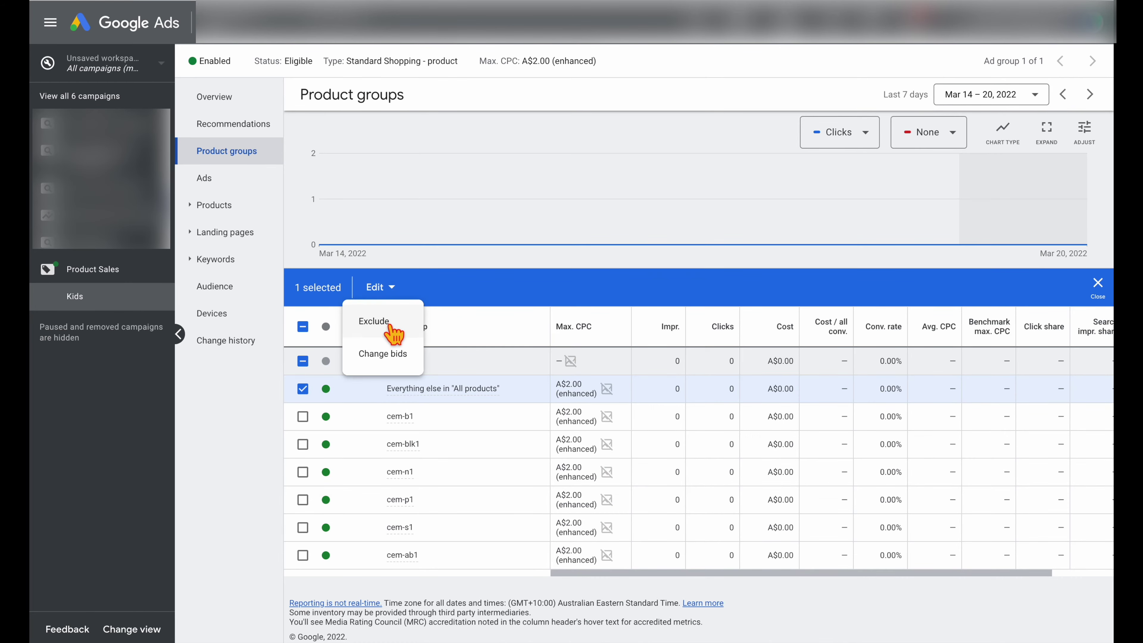
{"action": "left_click", "coordinate": [380, 314]}
{"action": "left_click", "coordinate": [710, 349]}
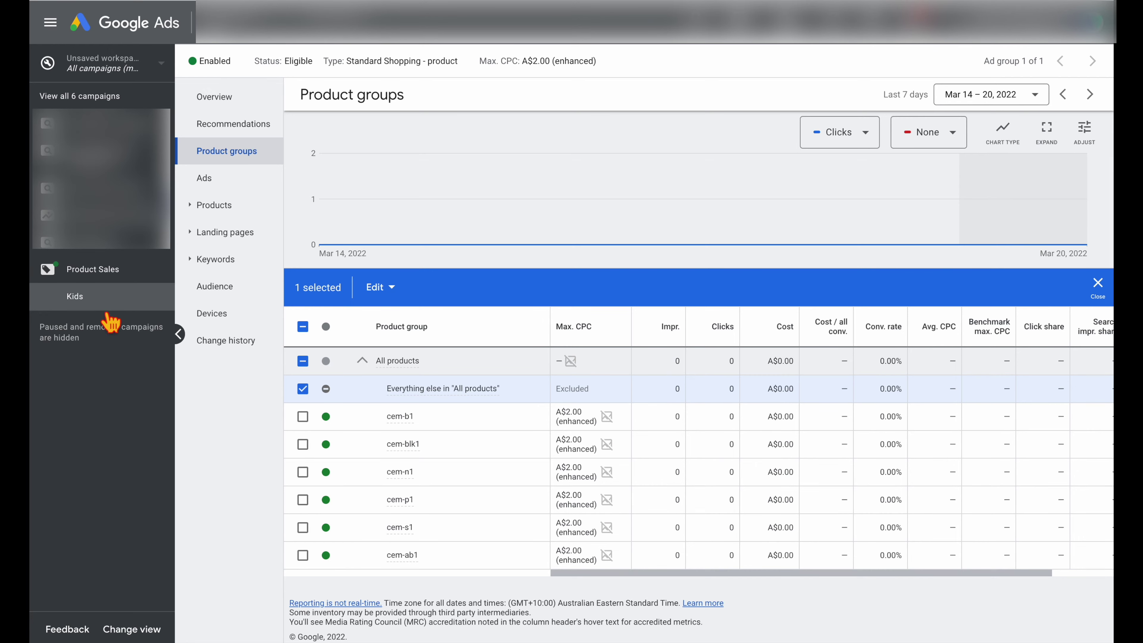
{"action": "left_click", "coordinate": [110, 322]}
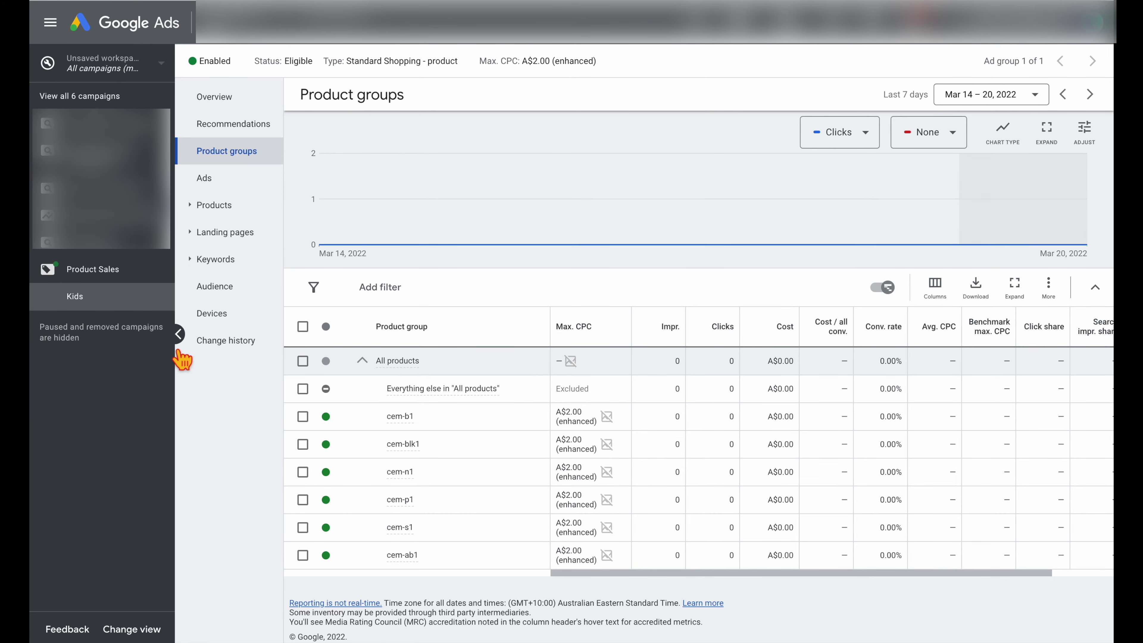
{"action": "left_click", "coordinate": [120, 277]}
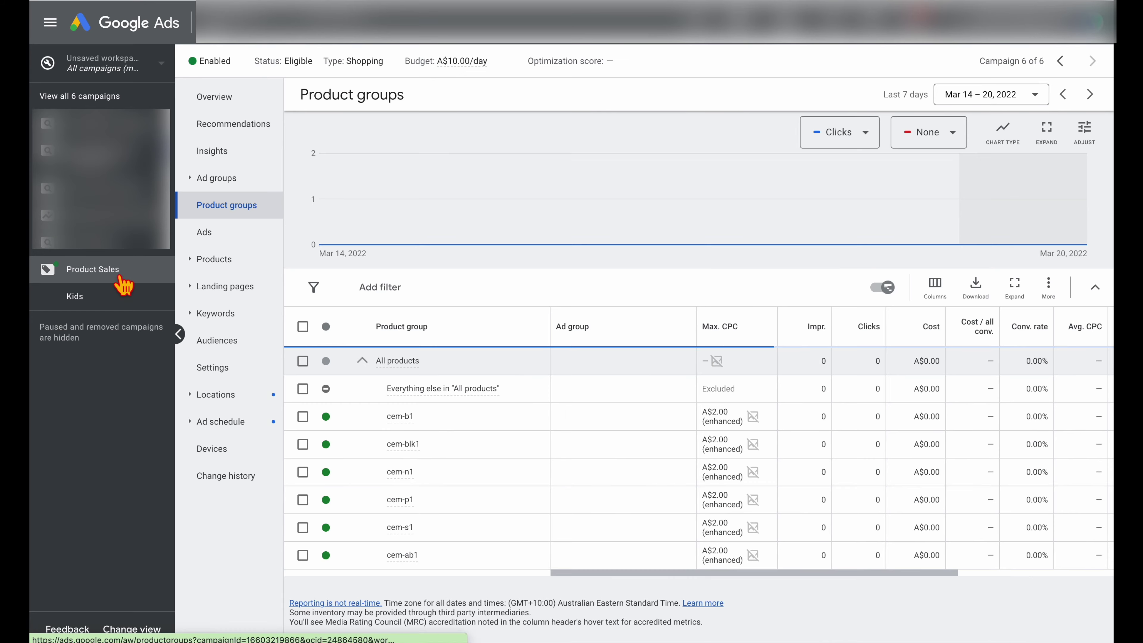
Add a new 'Baby' ad group bidding A$2.00
{"action": "left_click", "coordinate": [218, 179]}
{"action": "left_click", "coordinate": [304, 272]}
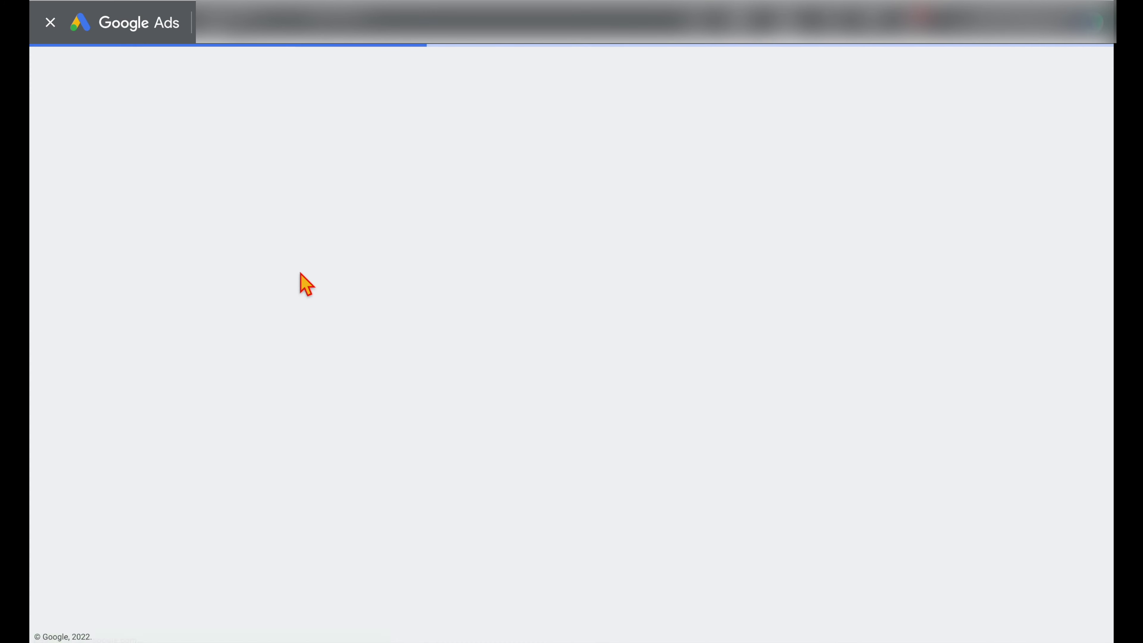
{"action": "type", "text": "Bab"}
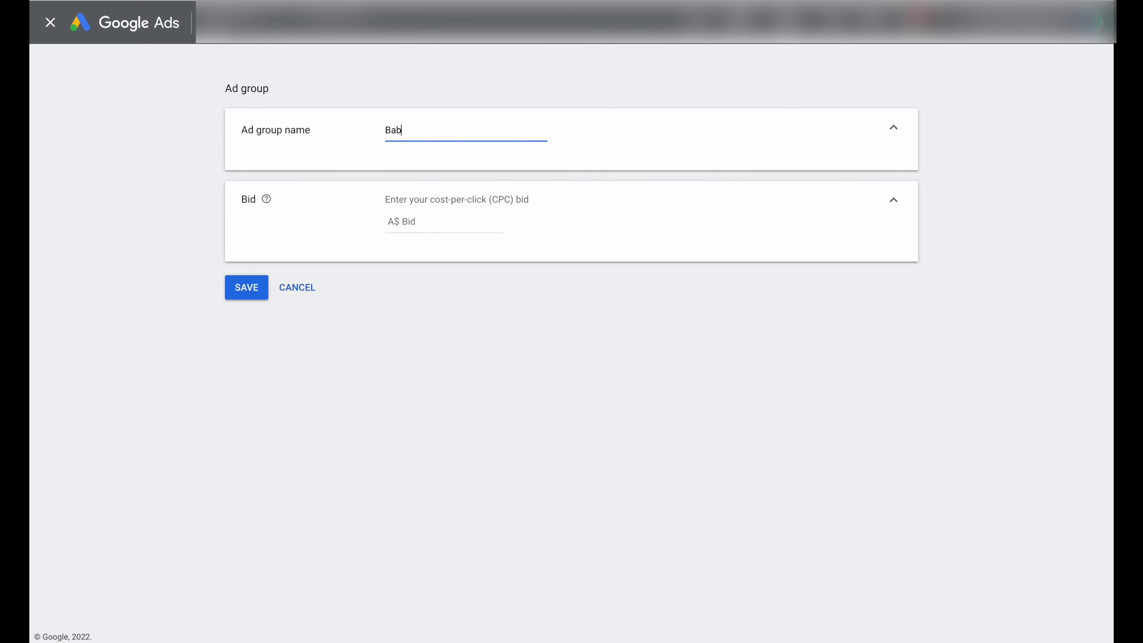
{"action": "type", "text": "y"}
{"action": "left_click", "coordinate": [434, 225]}
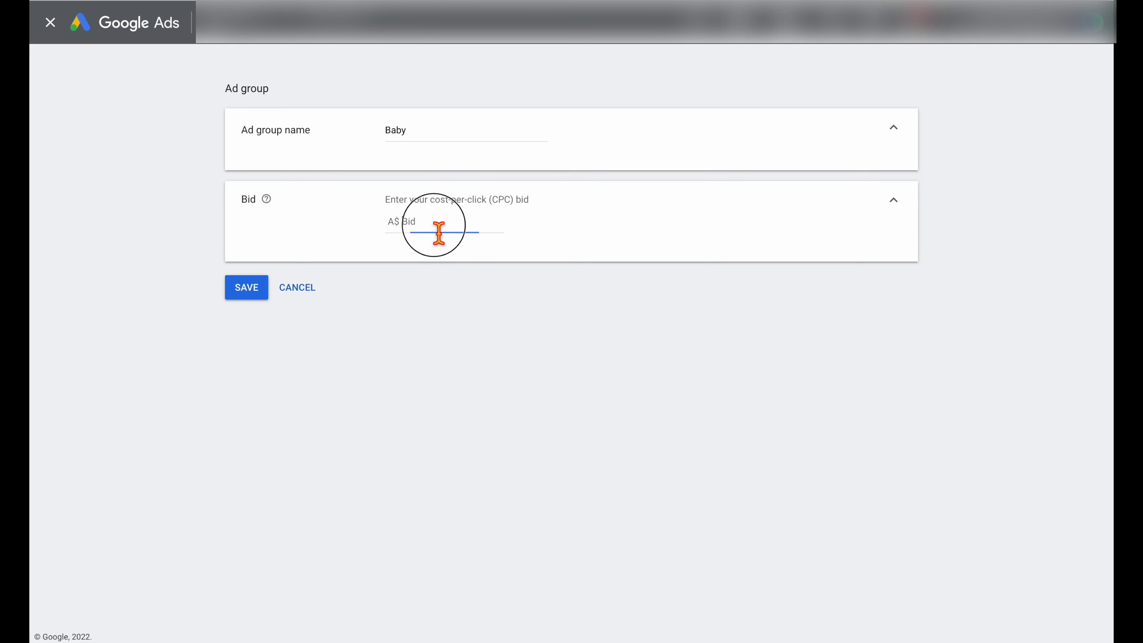
{"action": "type", "text": "2"}
{"action": "left_click", "coordinate": [256, 292]}
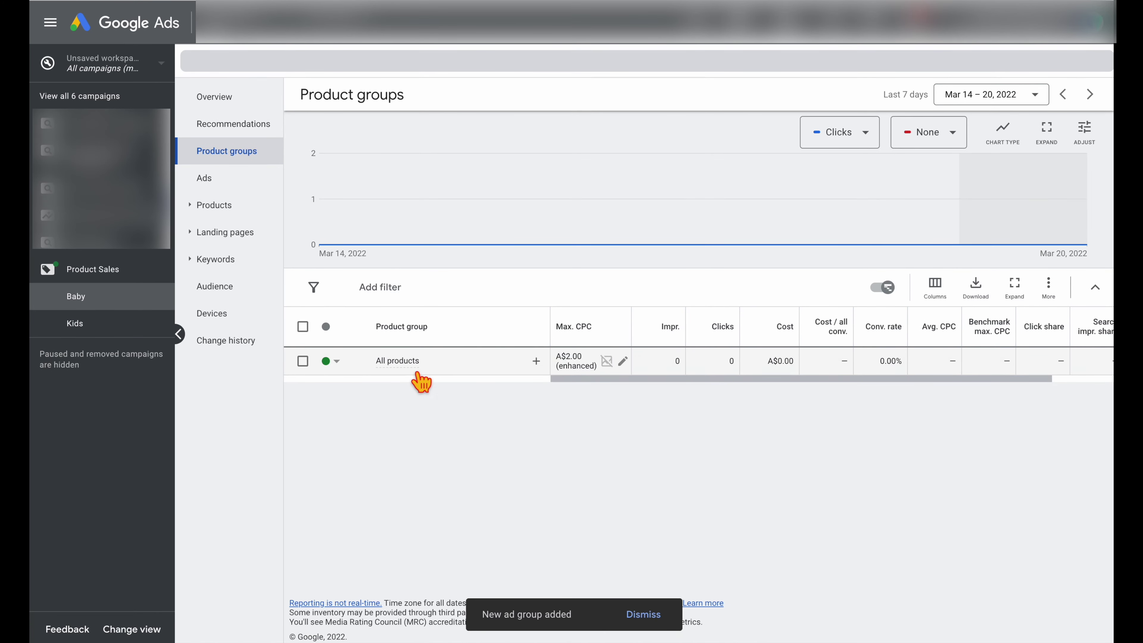
{"action": "mouse_move", "coordinate": [409, 367]}
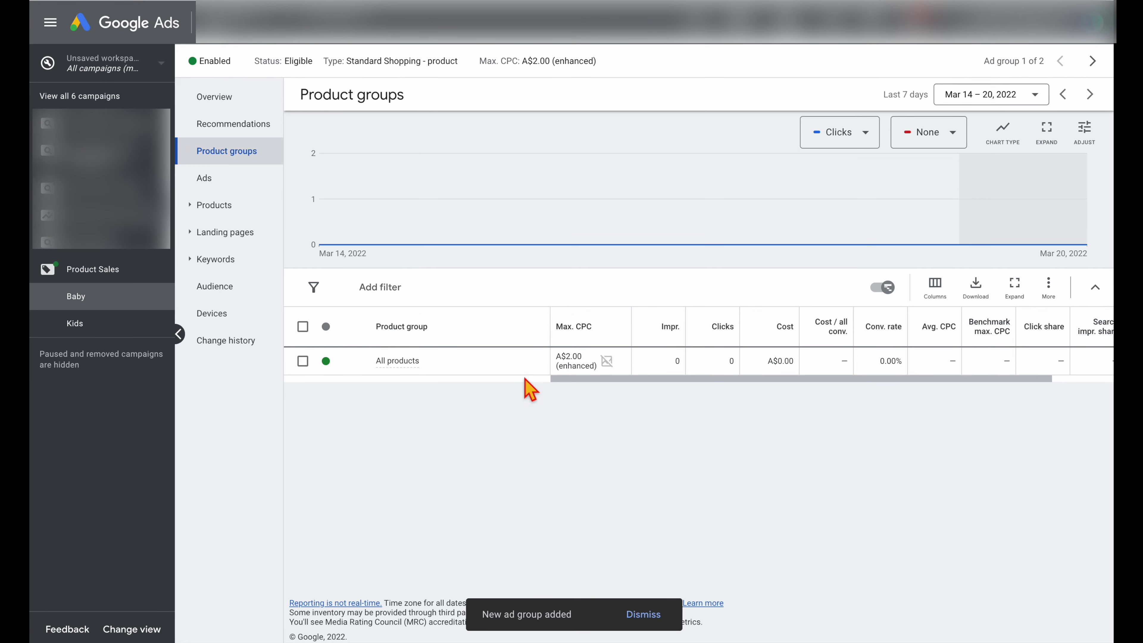
Subdivide Baby's All products by Item ID, selecting every item matching 'Baby', keeping bids
{"action": "left_click", "coordinate": [537, 361]}
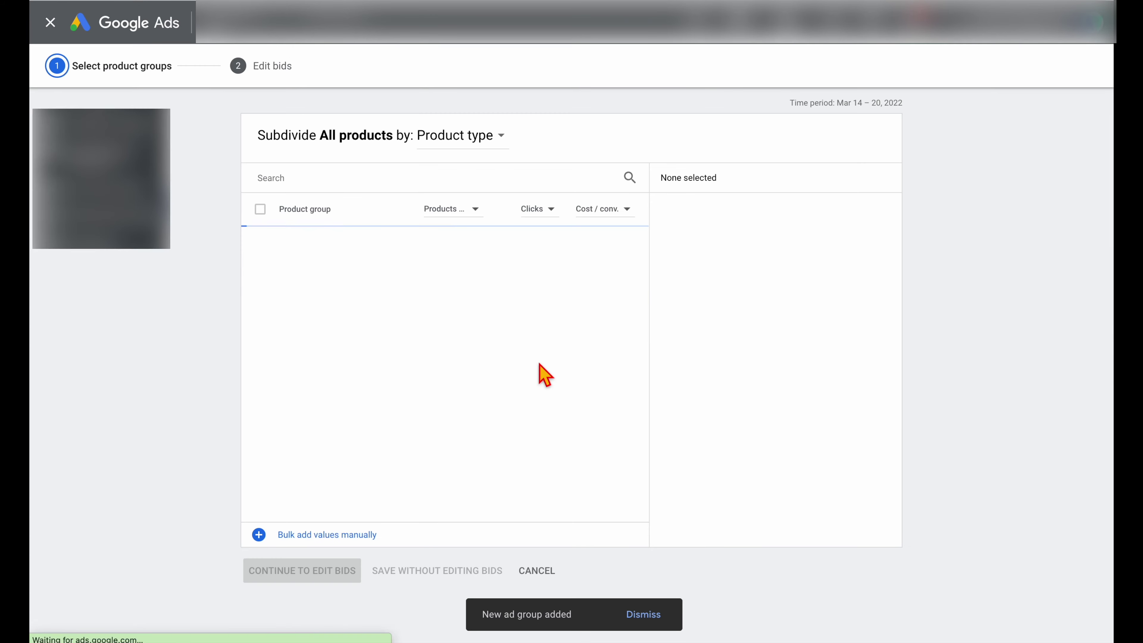
{"action": "left_click", "coordinate": [486, 137]}
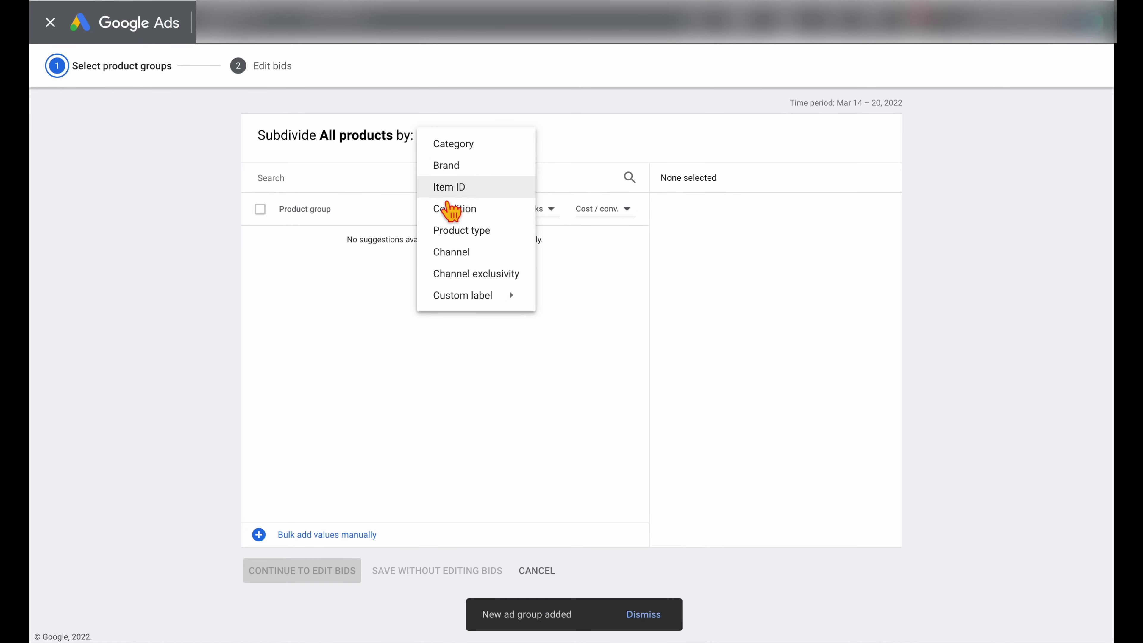
{"action": "left_click", "coordinate": [458, 195]}
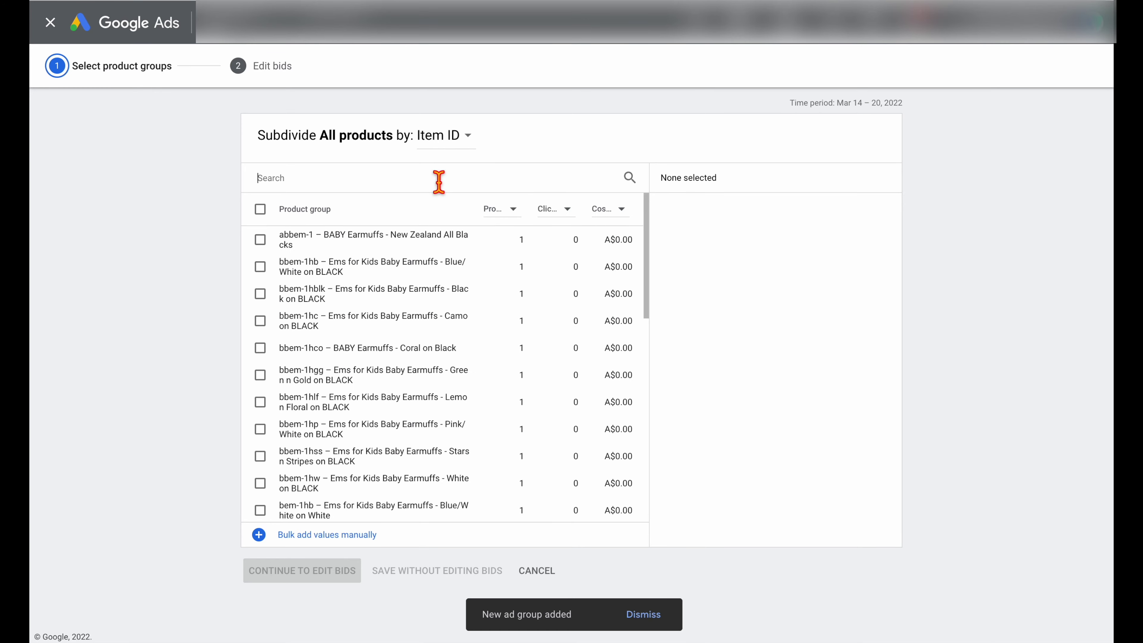
{"action": "left_click", "coordinate": [439, 182]}
{"action": "type", "text": "Baby"}
{"action": "scroll", "coordinate": [390, 313], "scroll_direction": "down", "scroll_amount": 5}
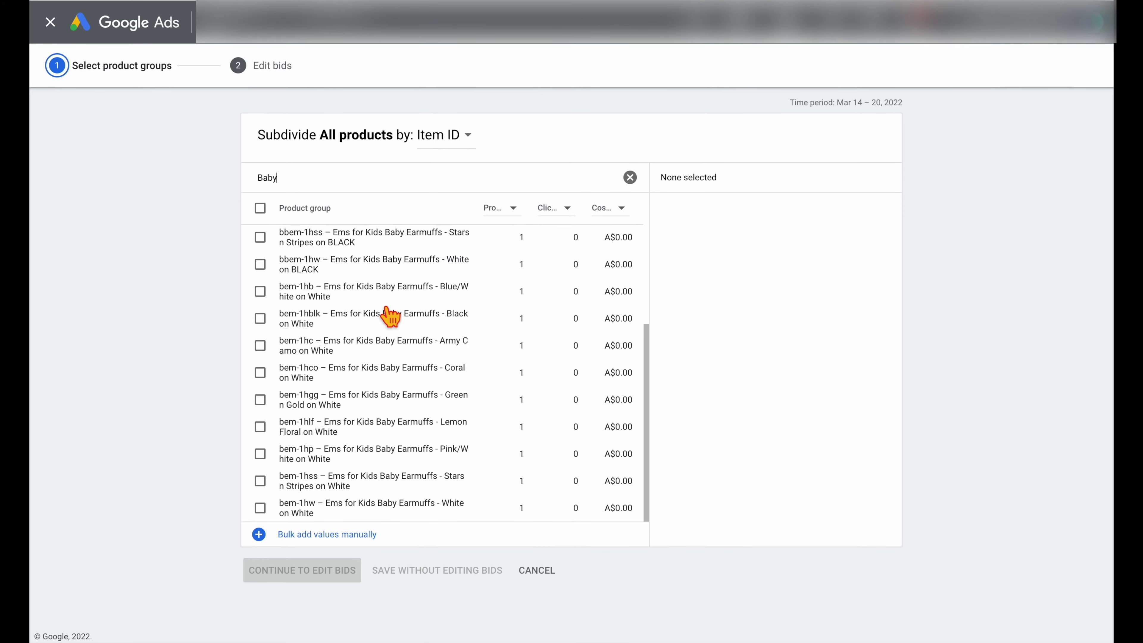
{"action": "left_click", "coordinate": [261, 210]}
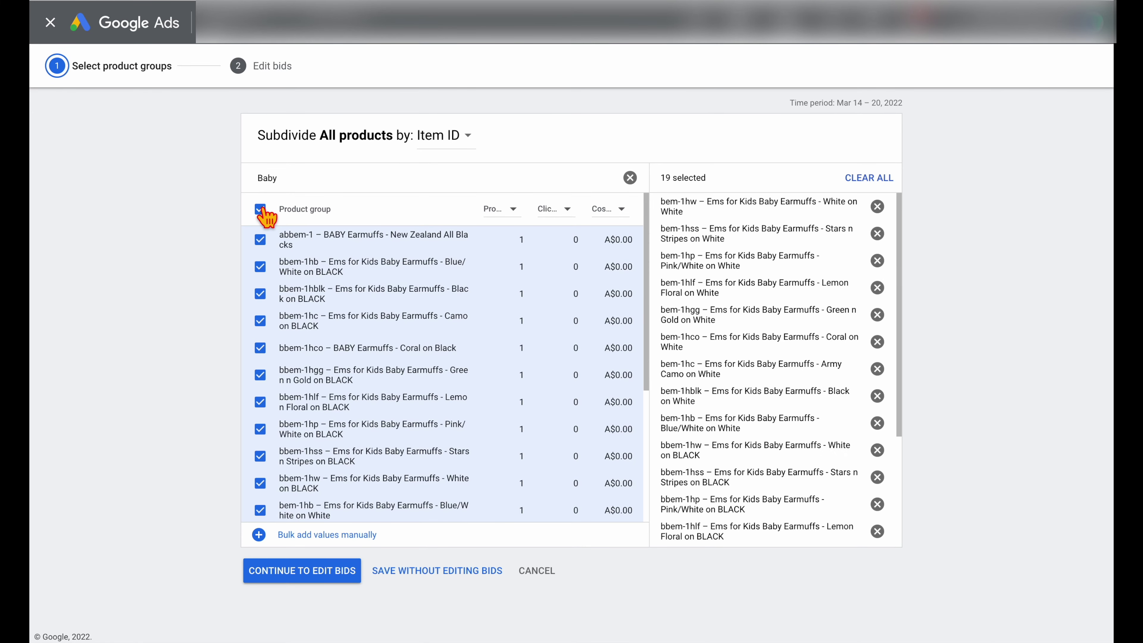
{"action": "left_click", "coordinate": [436, 572]}
{"action": "scroll", "coordinate": [444, 585], "scroll_direction": "down", "scroll_amount": 3}
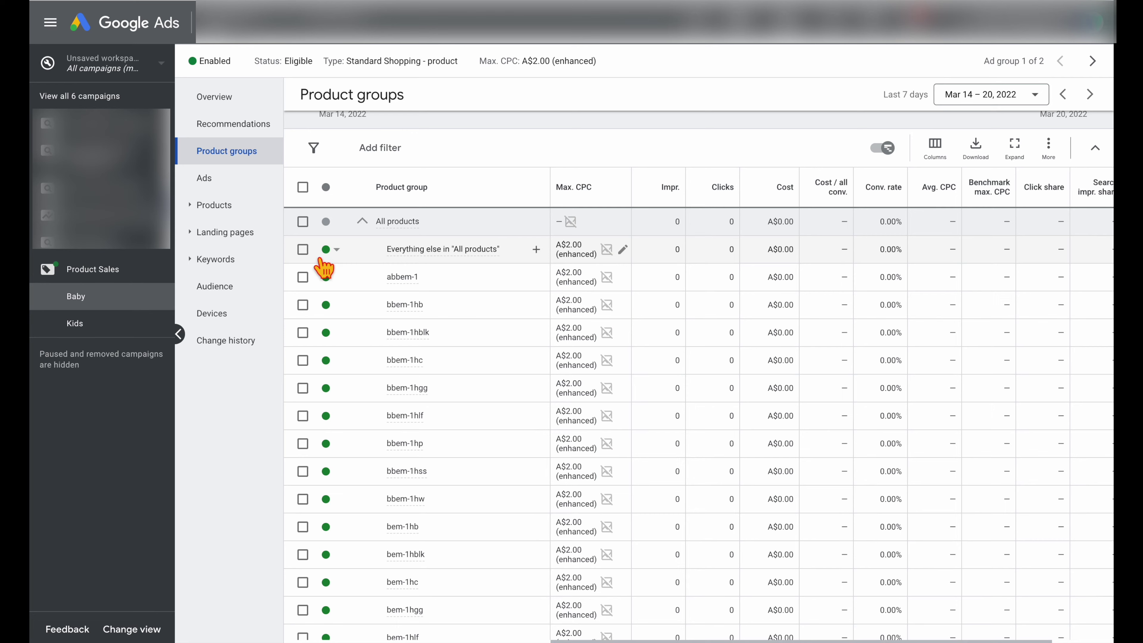
Exclude the Baby ad group's Everything else product group
{"action": "left_click", "coordinate": [303, 250]}
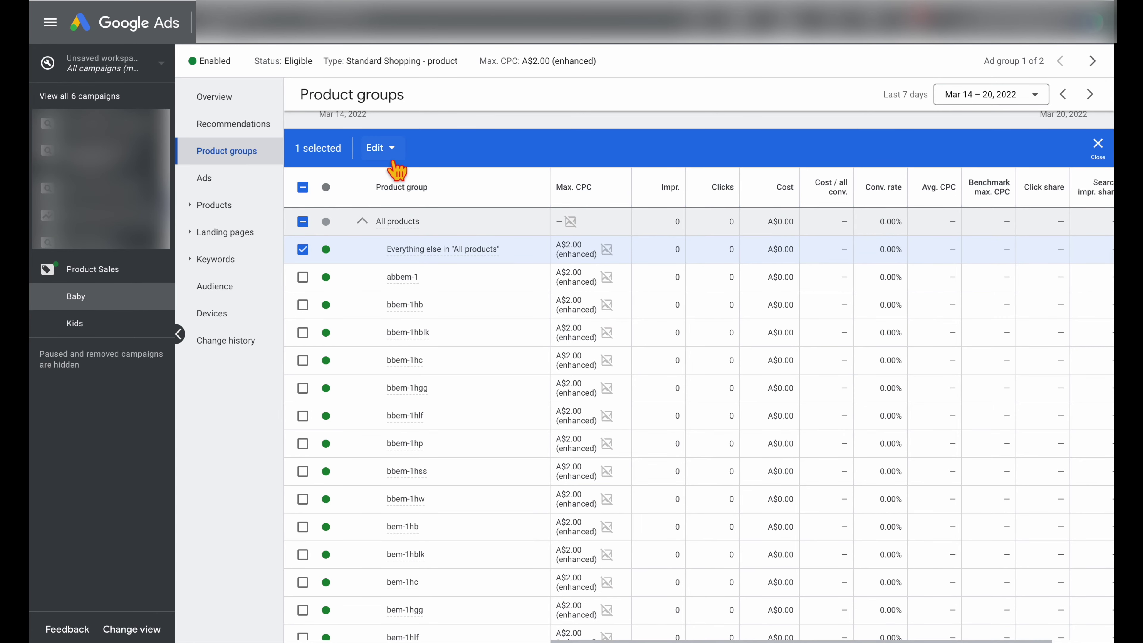
{"action": "left_click", "coordinate": [387, 149]}
{"action": "left_click", "coordinate": [389, 189]}
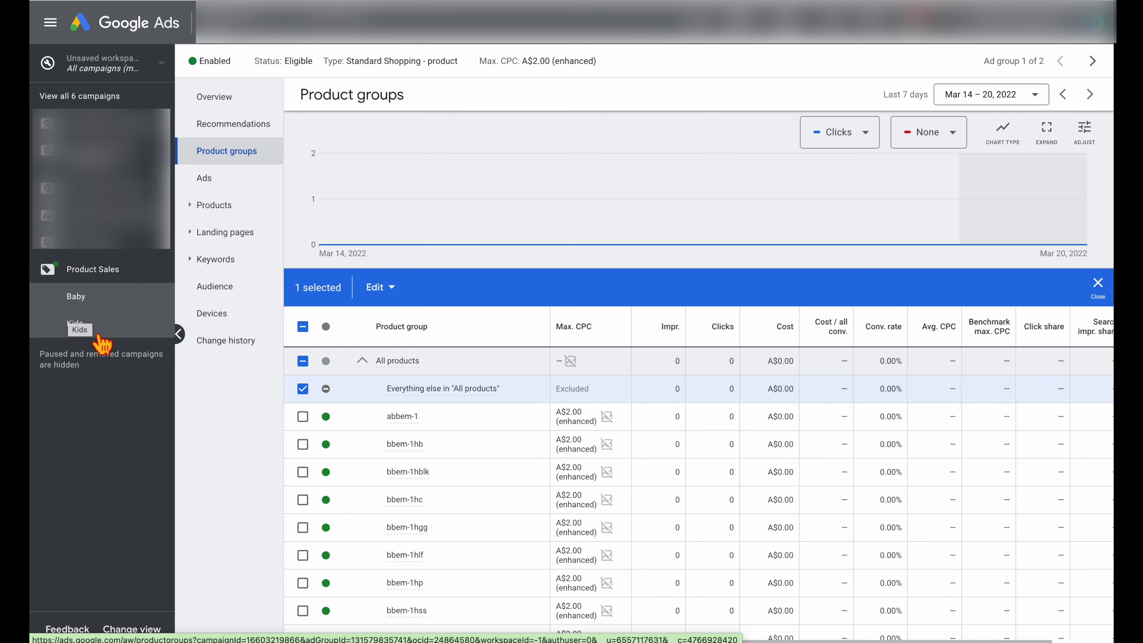
Go to the Baby ad group's Negative keywords page, which lists no keywords
{"action": "left_click", "coordinate": [73, 331]}
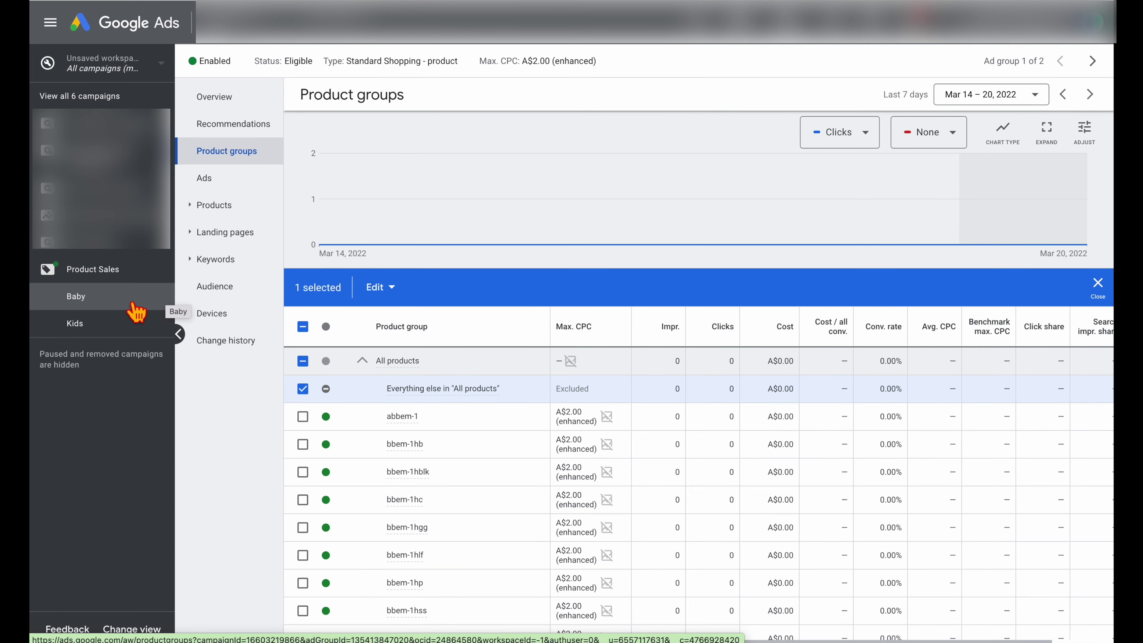
{"action": "left_click", "coordinate": [214, 260]}
{"action": "left_click", "coordinate": [213, 288]}
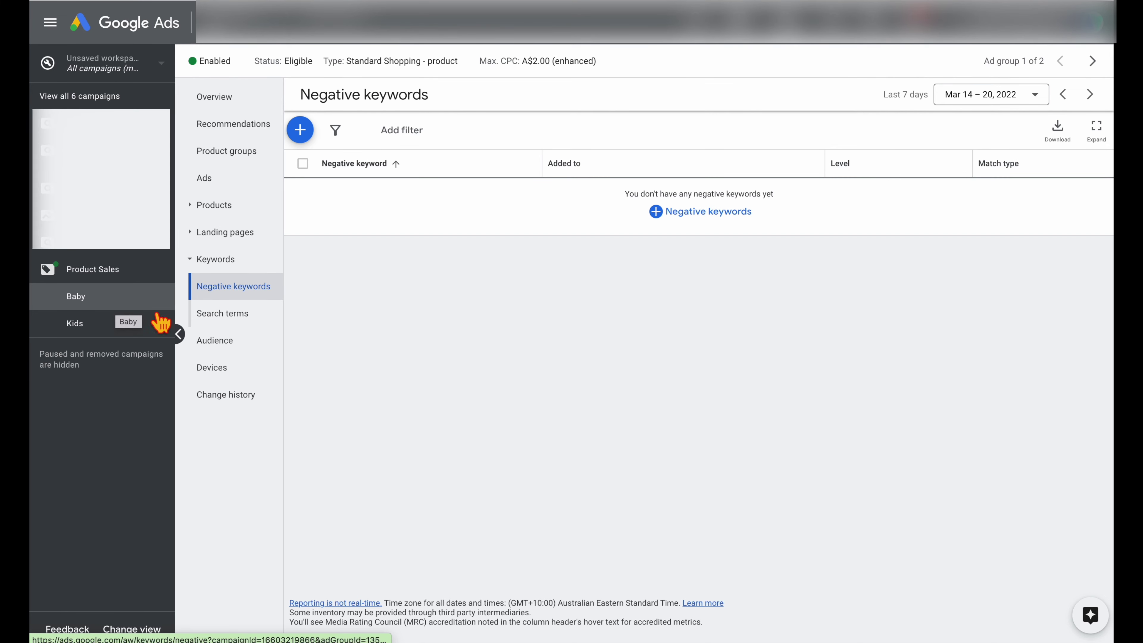
Add 'baby' as a negative keyword to the Kids ad group, then go to Baby's audience page
{"action": "left_click", "coordinate": [688, 220]}
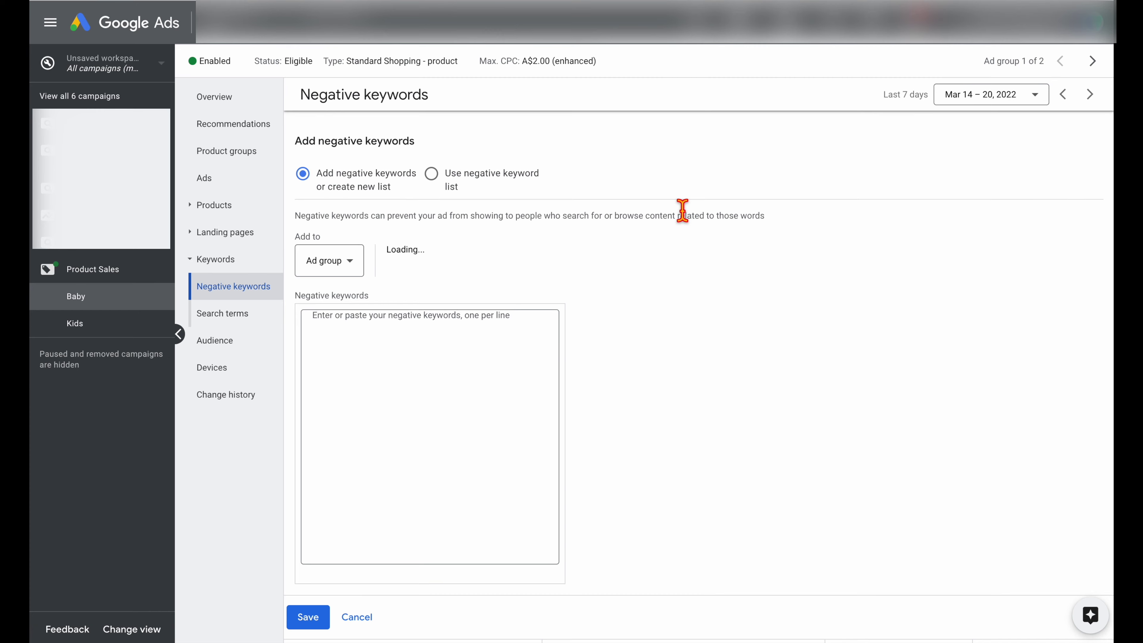
{"action": "left_click", "coordinate": [107, 331]}
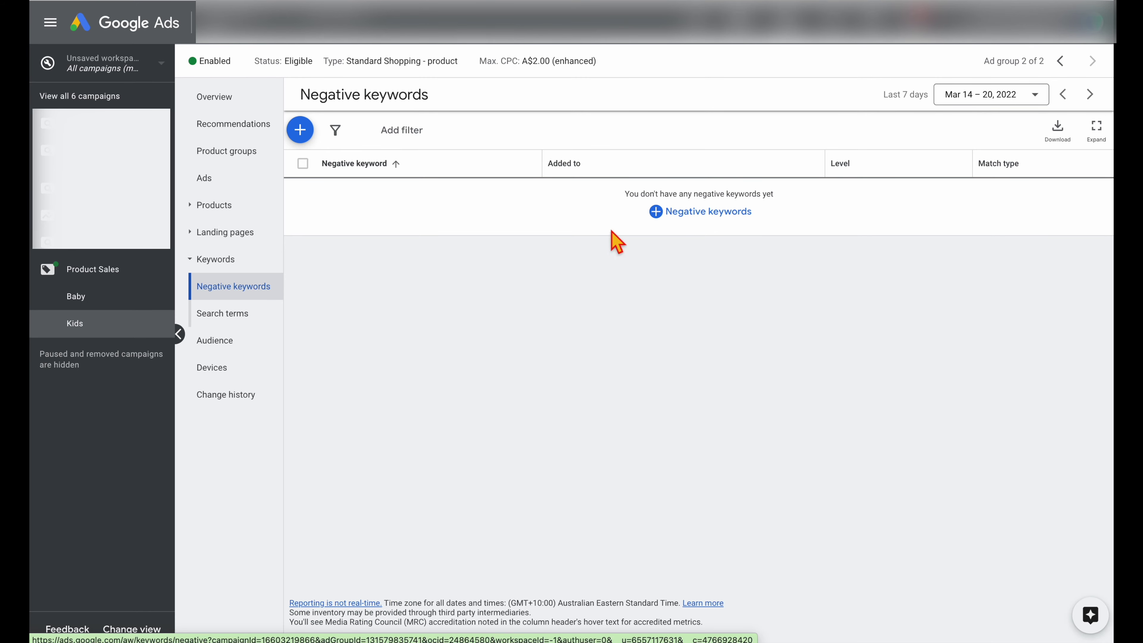
{"action": "left_click", "coordinate": [725, 217]}
{"action": "left_click", "coordinate": [416, 325]}
{"action": "type", "text": "baby"}
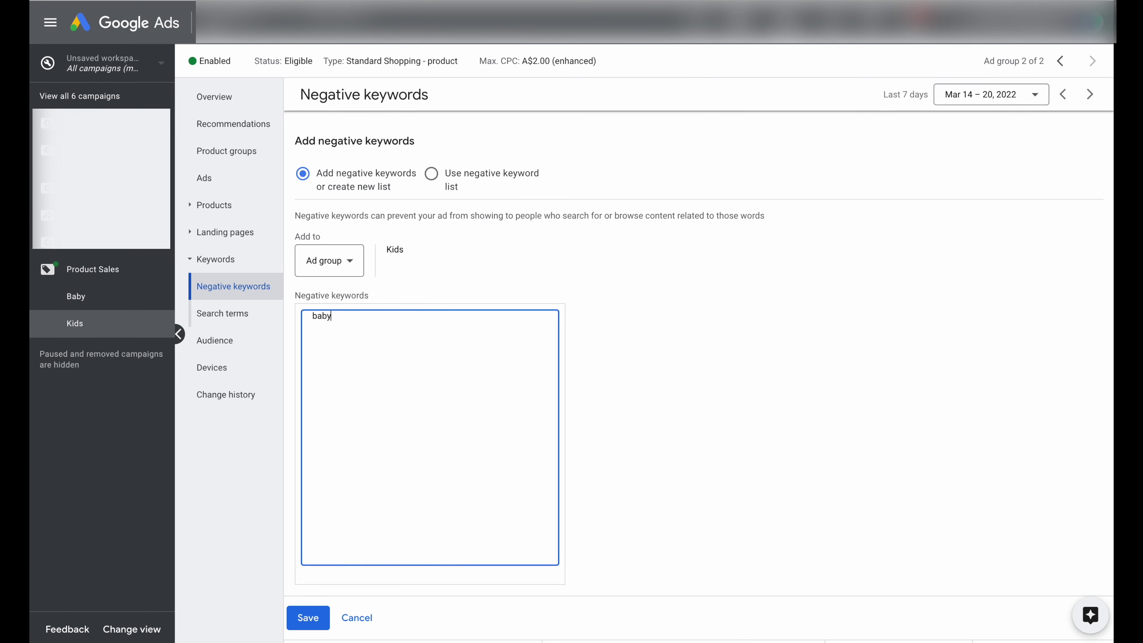
{"action": "left_click", "coordinate": [308, 617]}
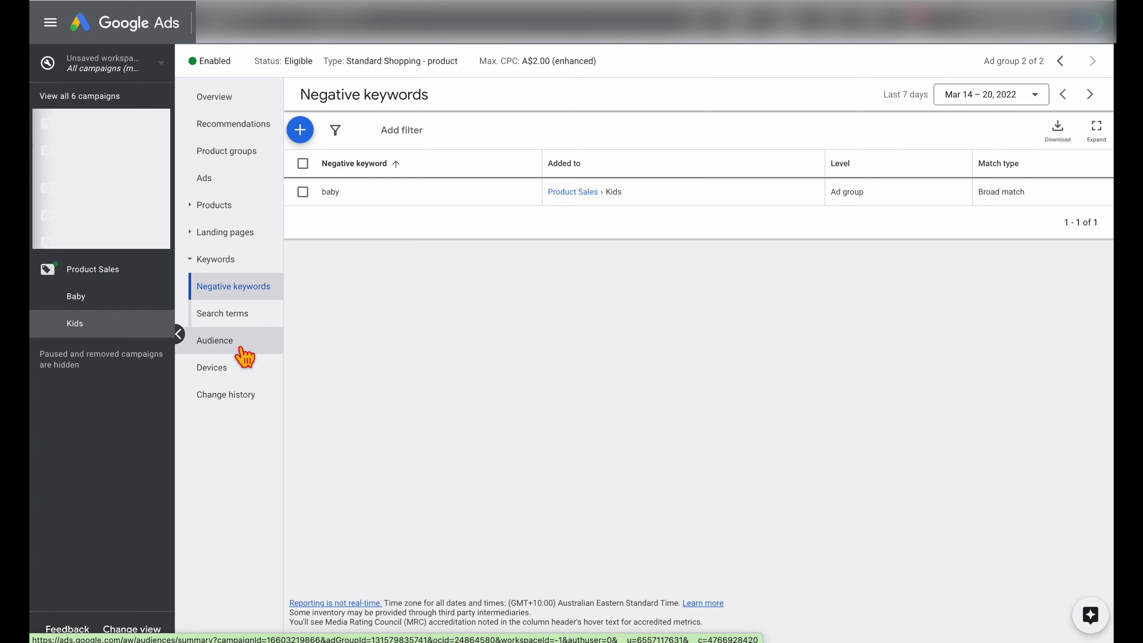
{"action": "left_click", "coordinate": [146, 314]}
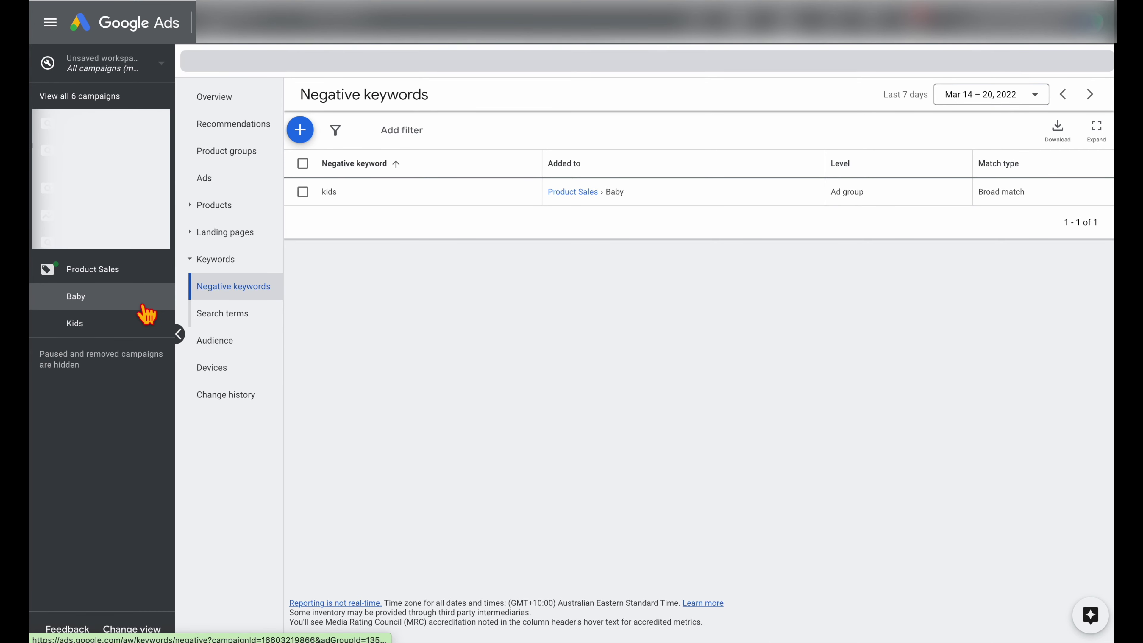
{"action": "left_click", "coordinate": [236, 339]}
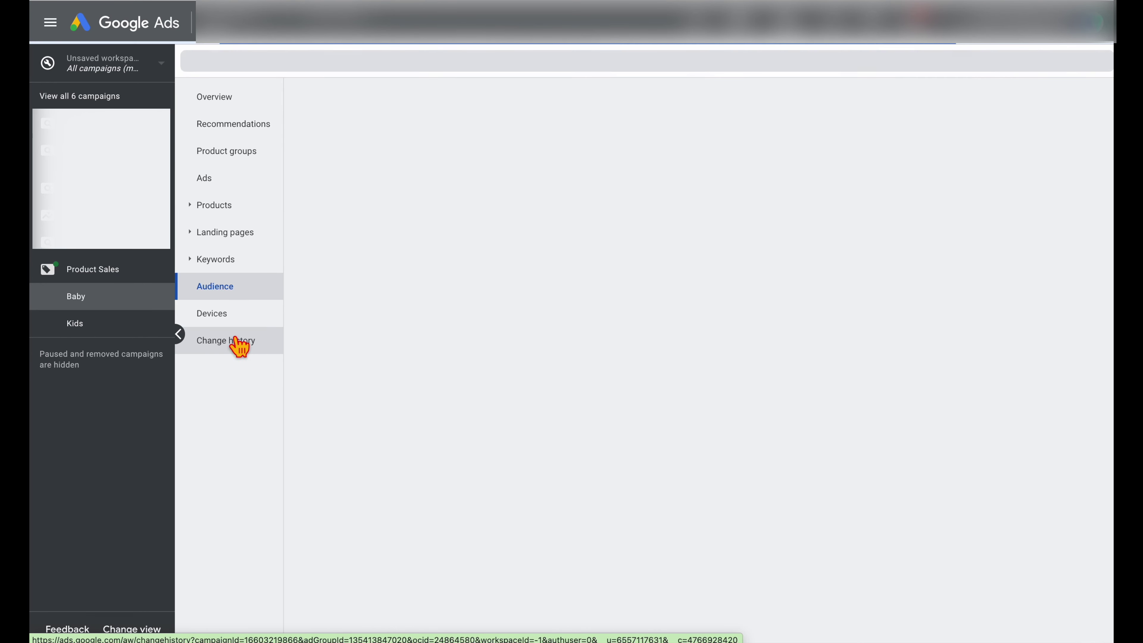
Observe Parents of Infants (0-1 years) and Baby & Children's Products segments on the Baby ad group
{"action": "left_click", "coordinate": [957, 227]}
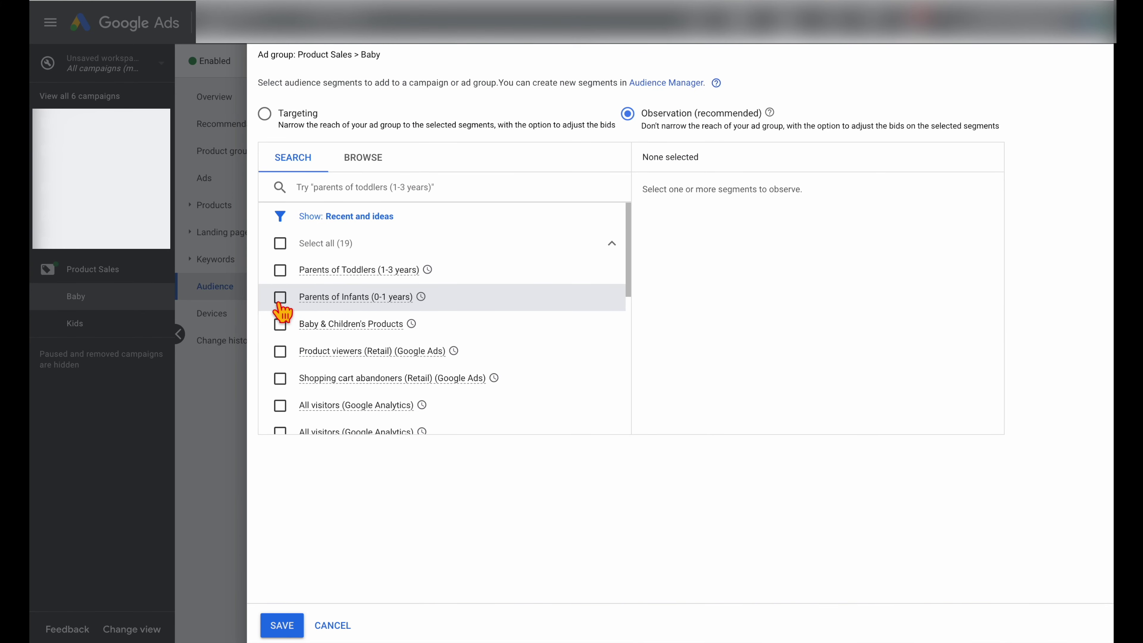
{"action": "left_click", "coordinate": [280, 299]}
{"action": "left_click", "coordinate": [280, 325]}
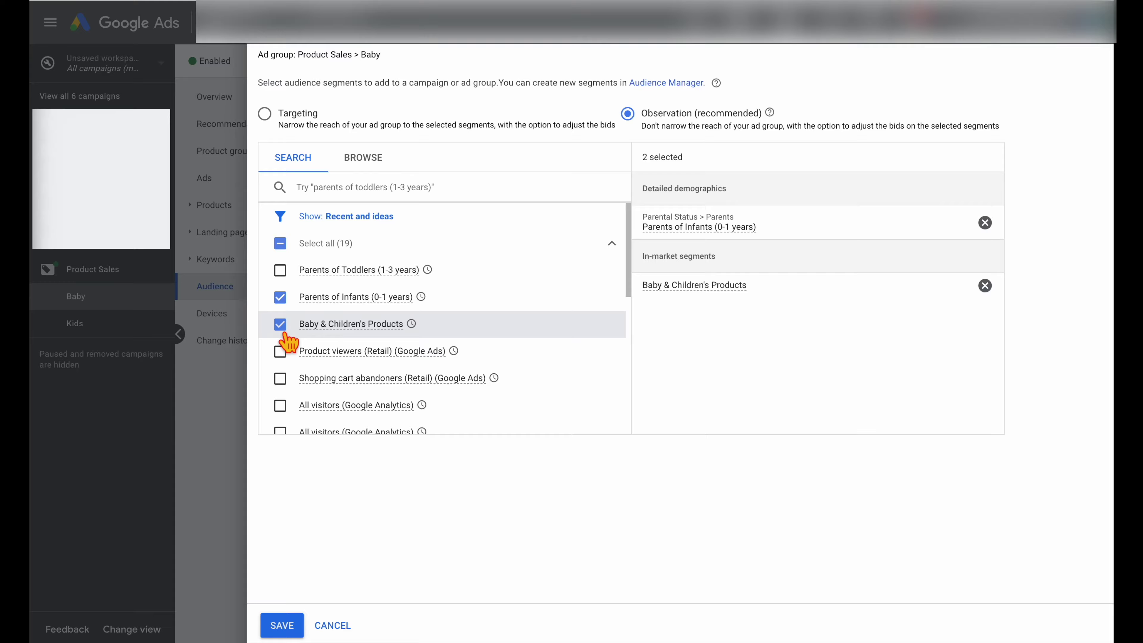
Select Parents of Preschoolers (4-5 years) and Parents of Grade-Schoolers (6-12 years) for Kids
{"action": "left_click", "coordinate": [968, 148]}
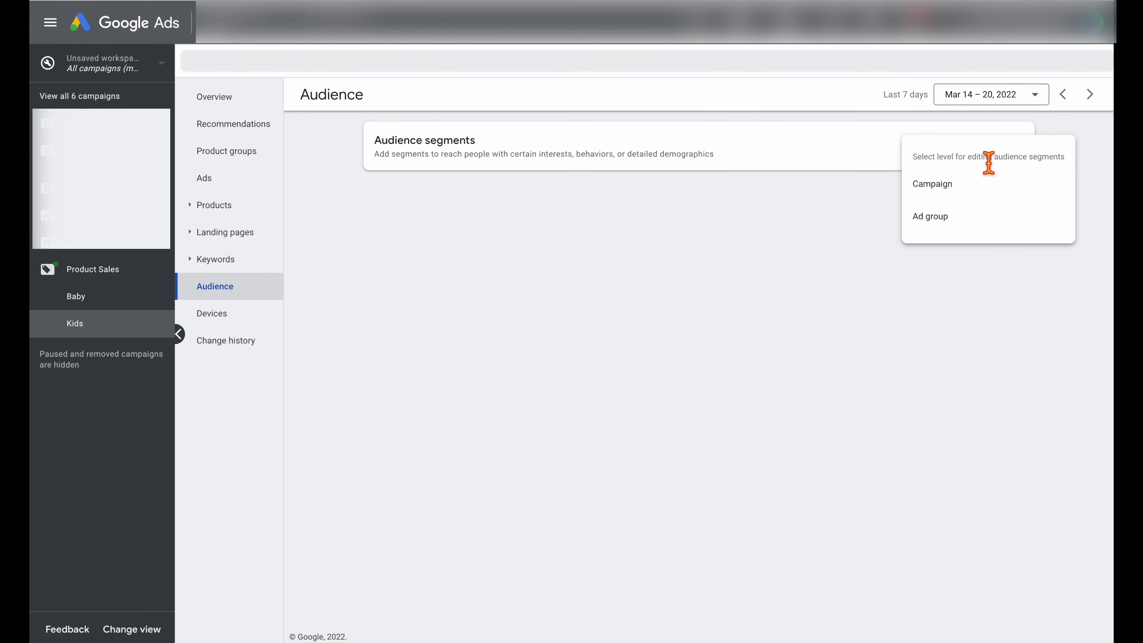
{"action": "left_click", "coordinate": [950, 225]}
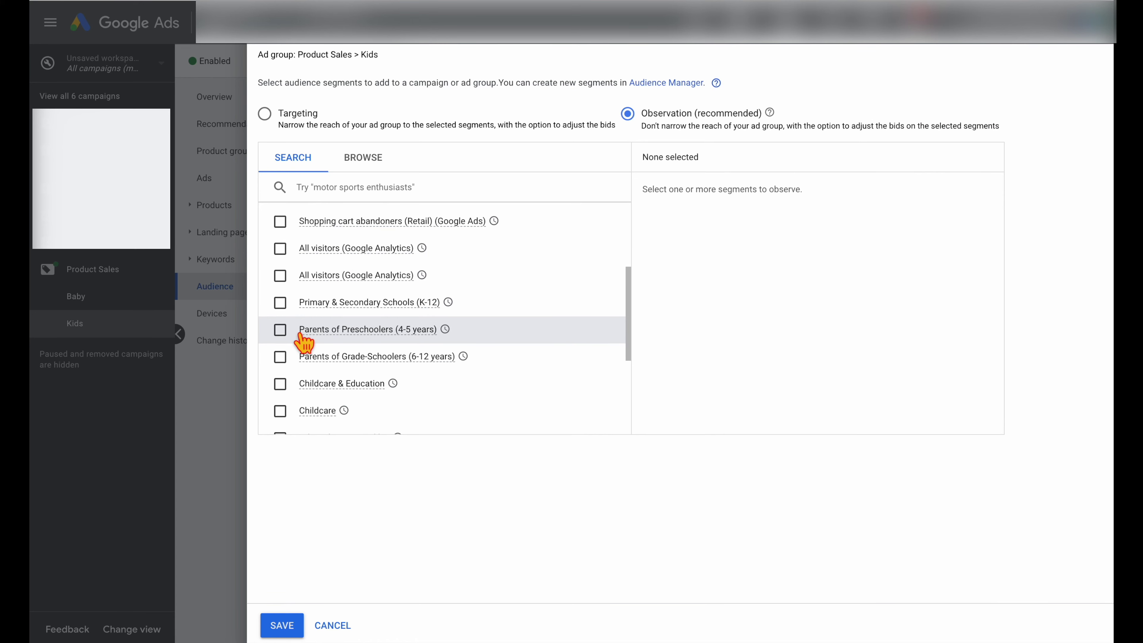
{"action": "left_click", "coordinate": [280, 333]}
{"action": "left_click", "coordinate": [281, 358]}
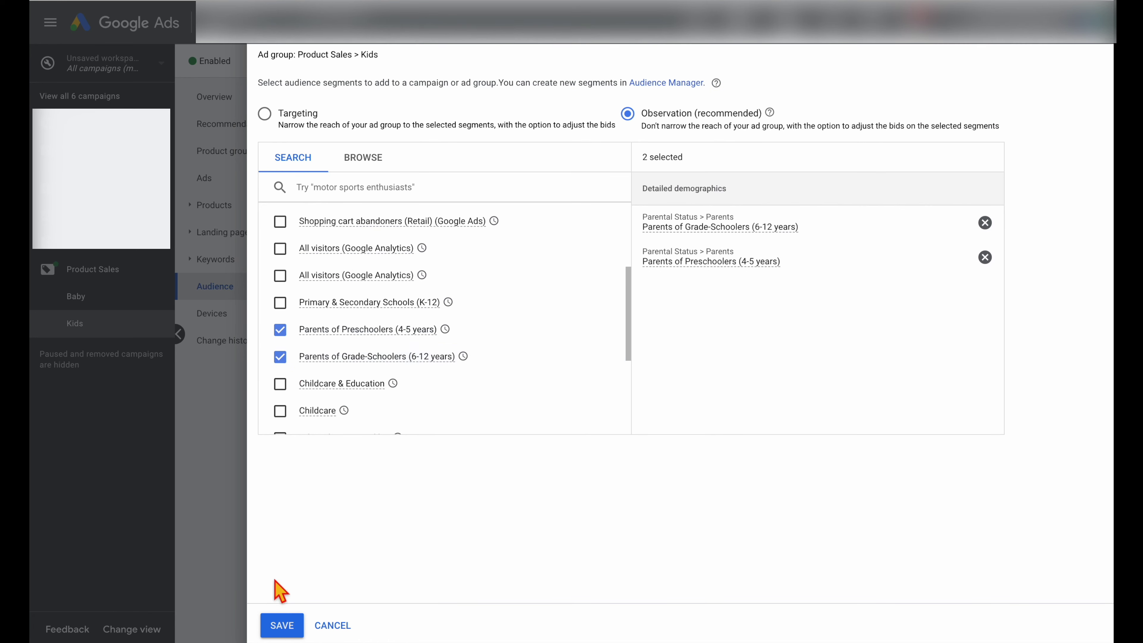